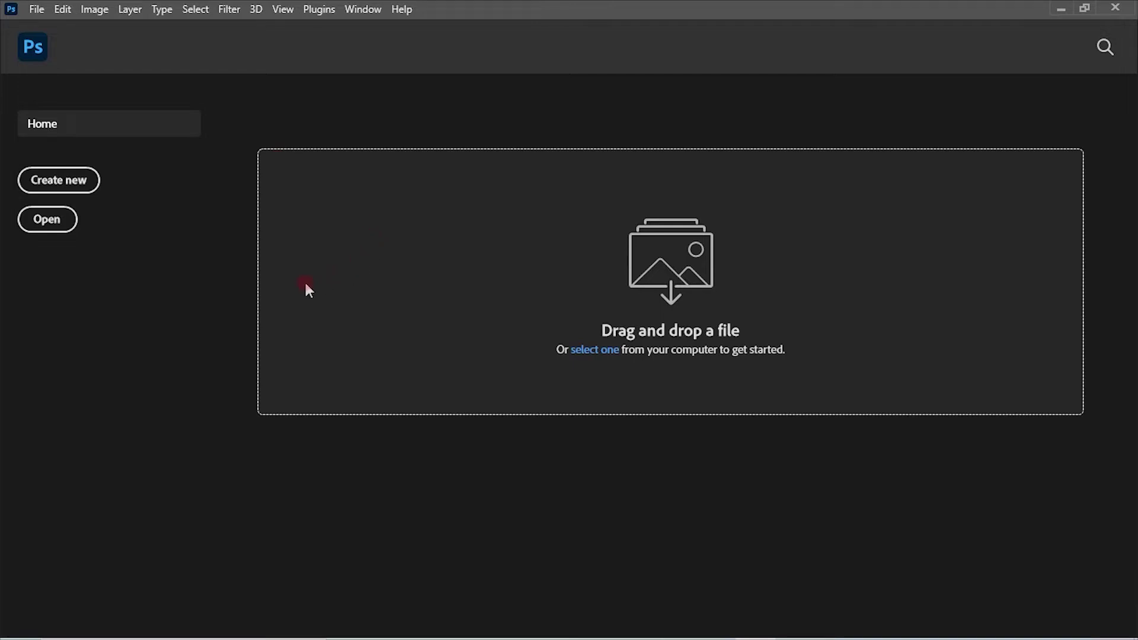
Open the image pexels-tuấn-kiệt-jr-1308881 from the D:\Photo folder
left_click(43, 221)
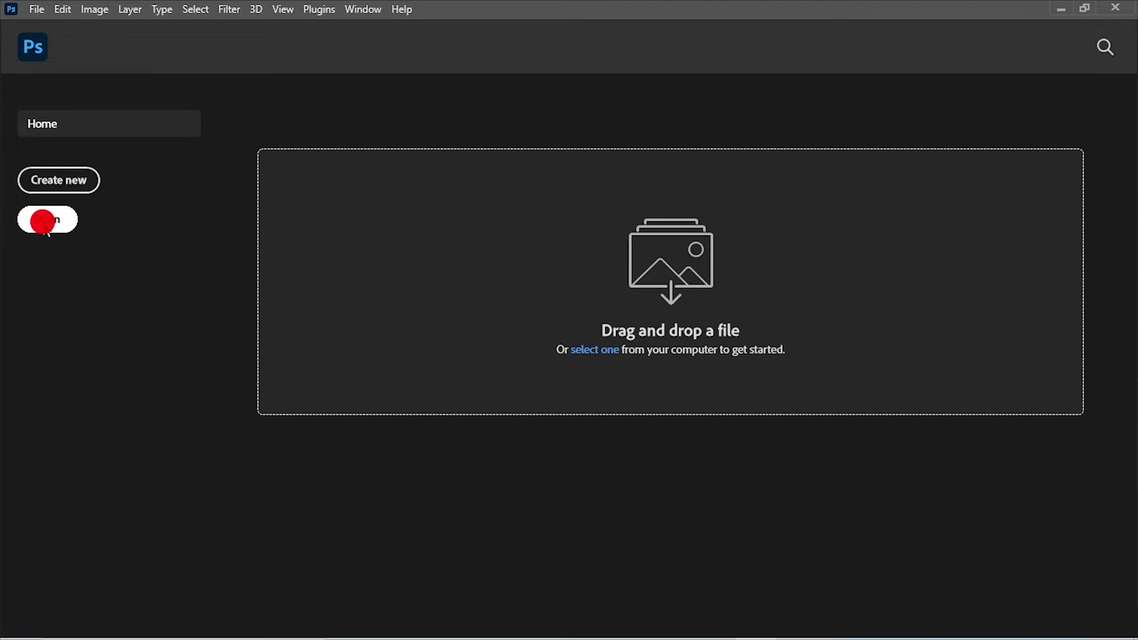
scroll(112, 257, "down", 1)
left_click(112, 279)
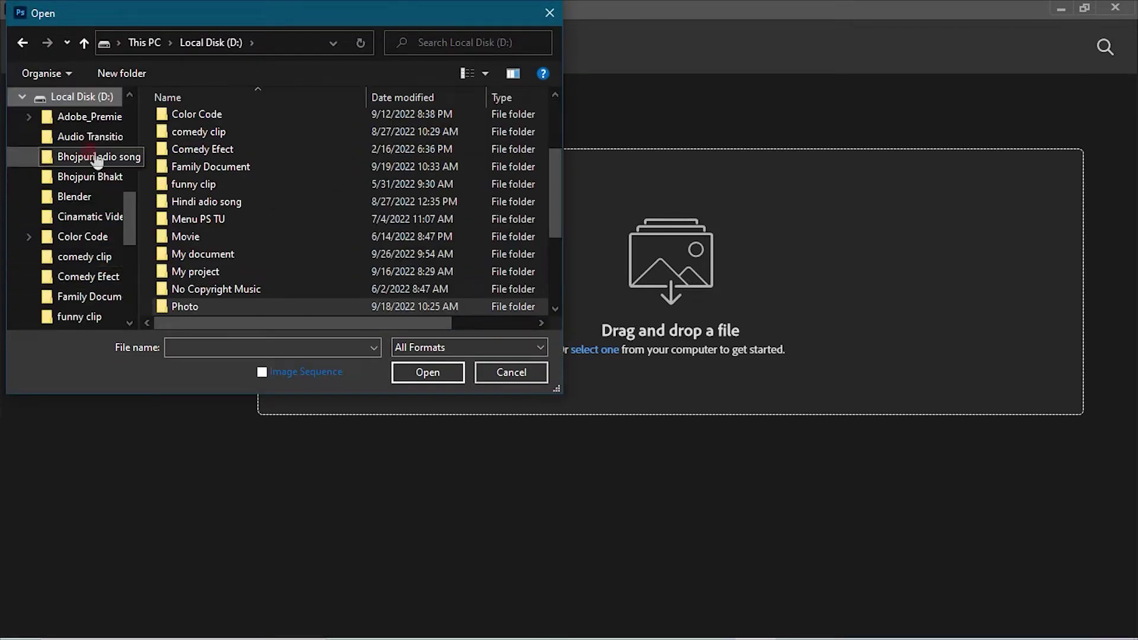
scroll(104, 178, "down", 2)
scroll(110, 284, "down", 1)
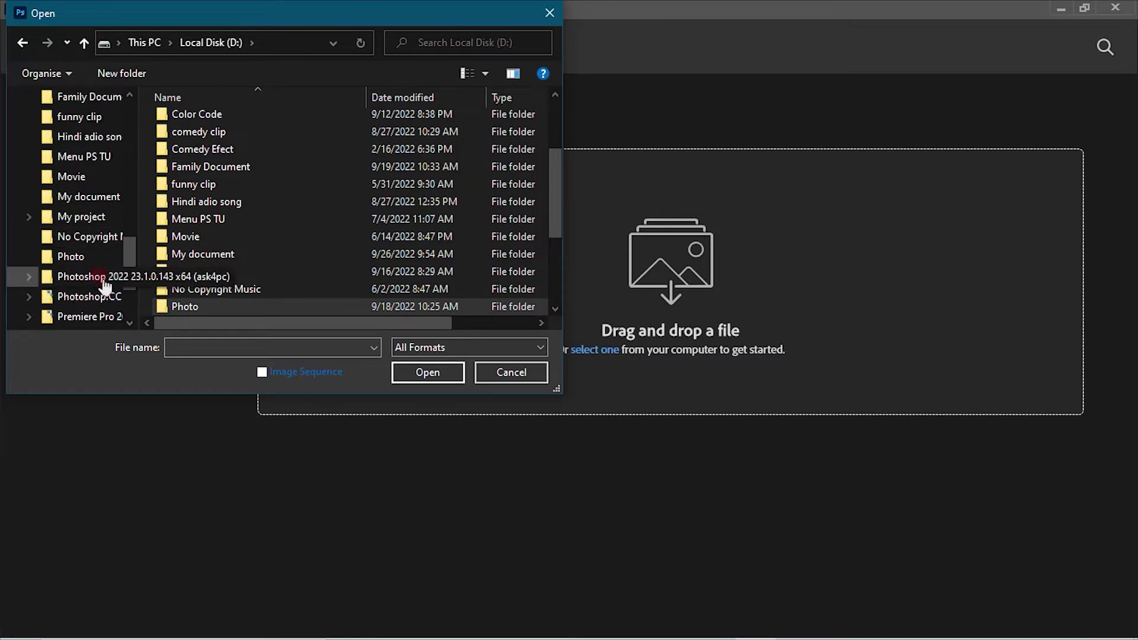
left_click(90, 257)
scroll(393, 269, "down", 3)
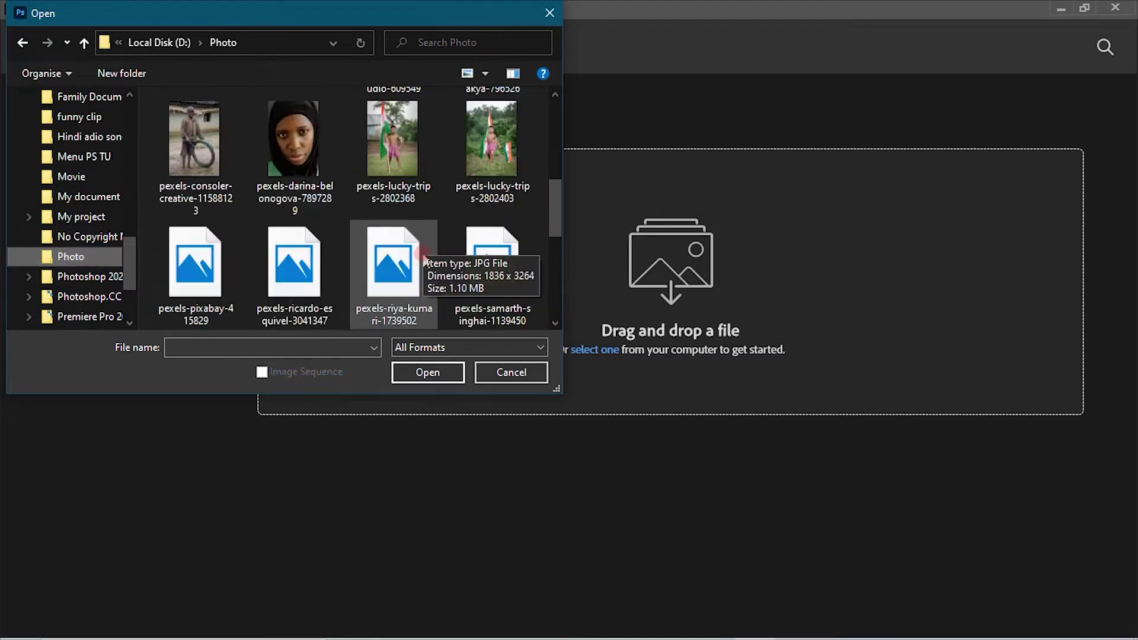
scroll(403, 295, "down", 2)
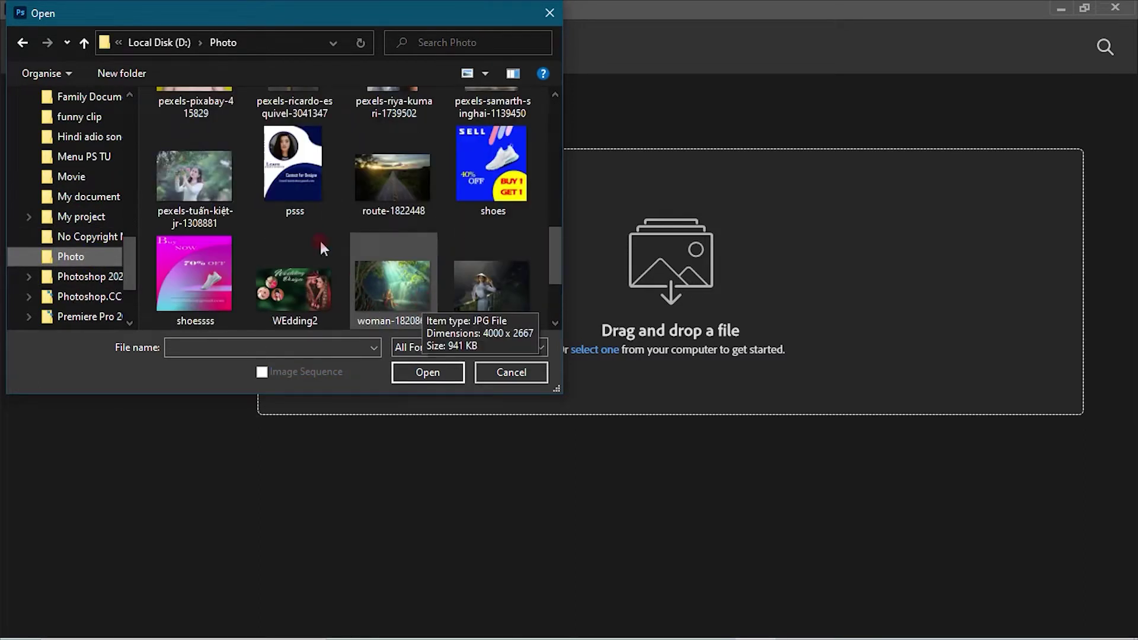
scroll(436, 286, "down", 1)
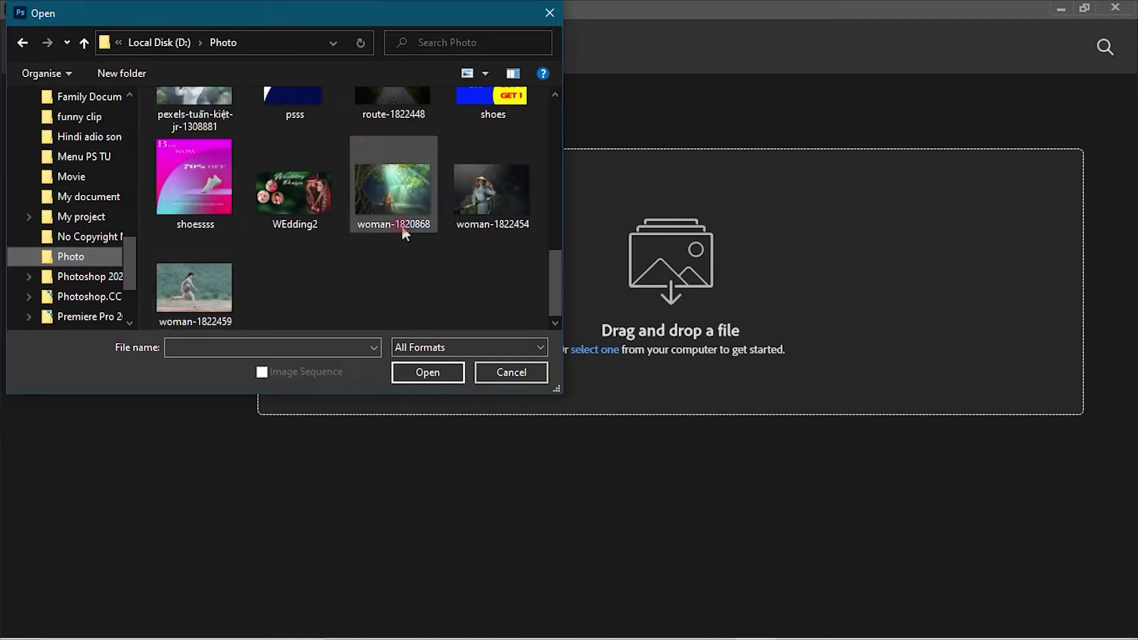
scroll(404, 233, "up", 1)
double_click(211, 155)
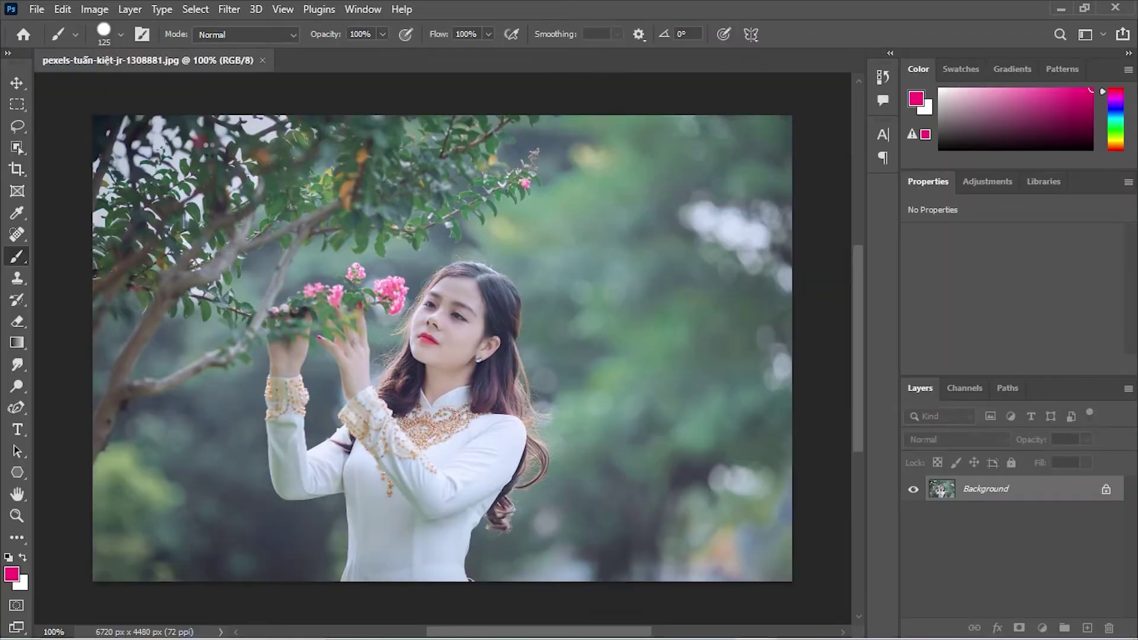
Fit the portrait in view, glance at the adjustment layers list, and bring up the Filter menu
scroll(540, 377, "down", 1)
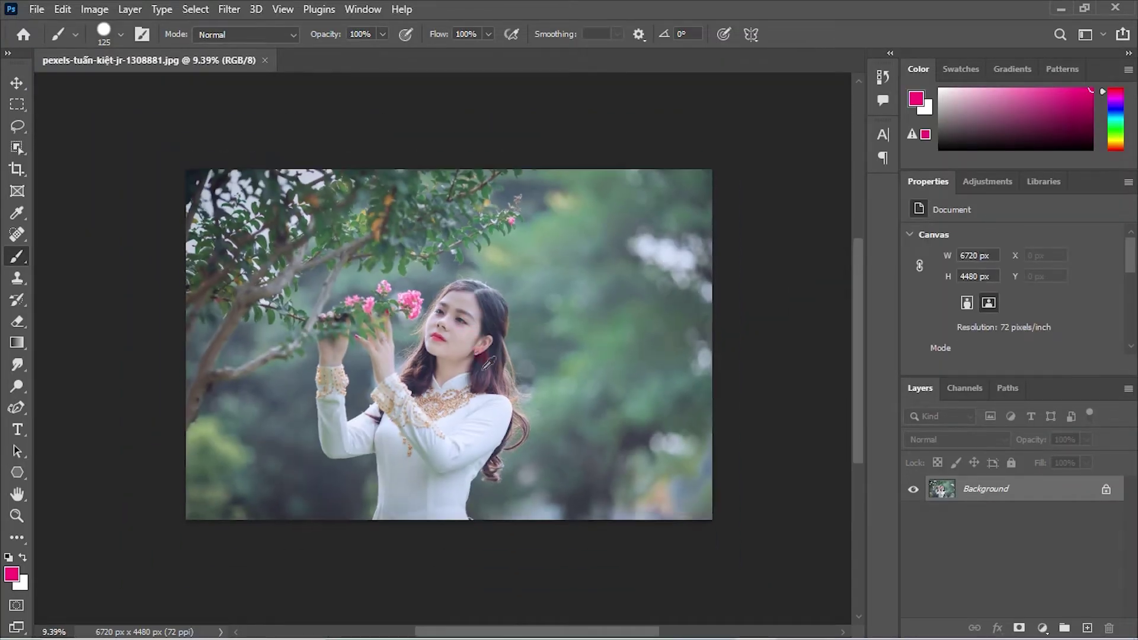
scroll(540, 376, "up", 1)
scroll(350, 273, "up", 1)
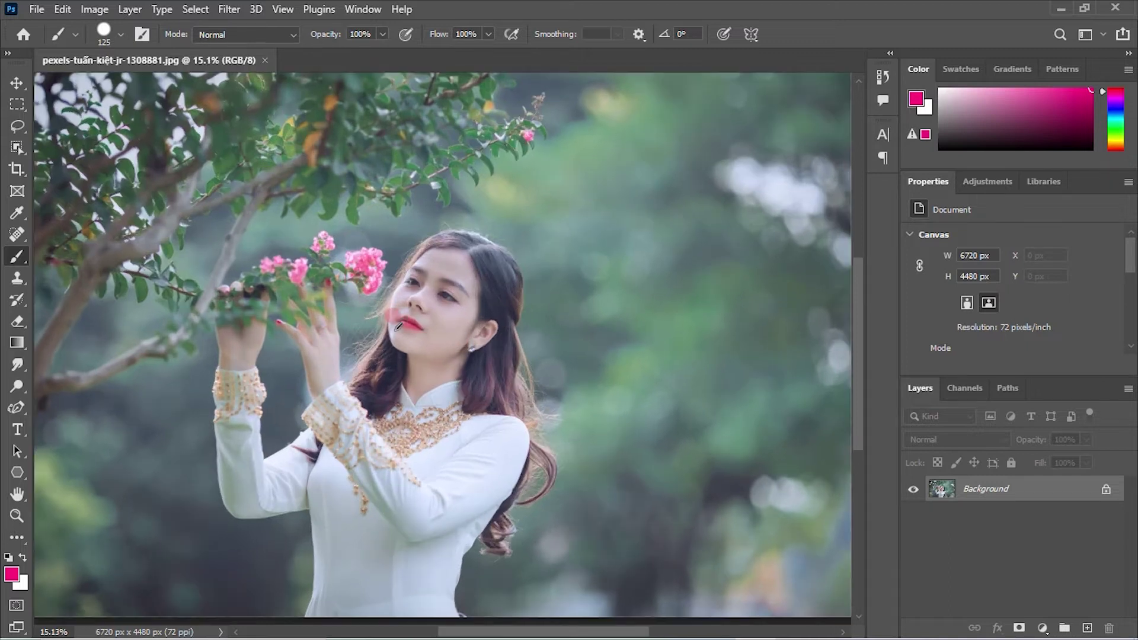
scroll(397, 327, "down", 1)
scroll(397, 379, "down", 1)
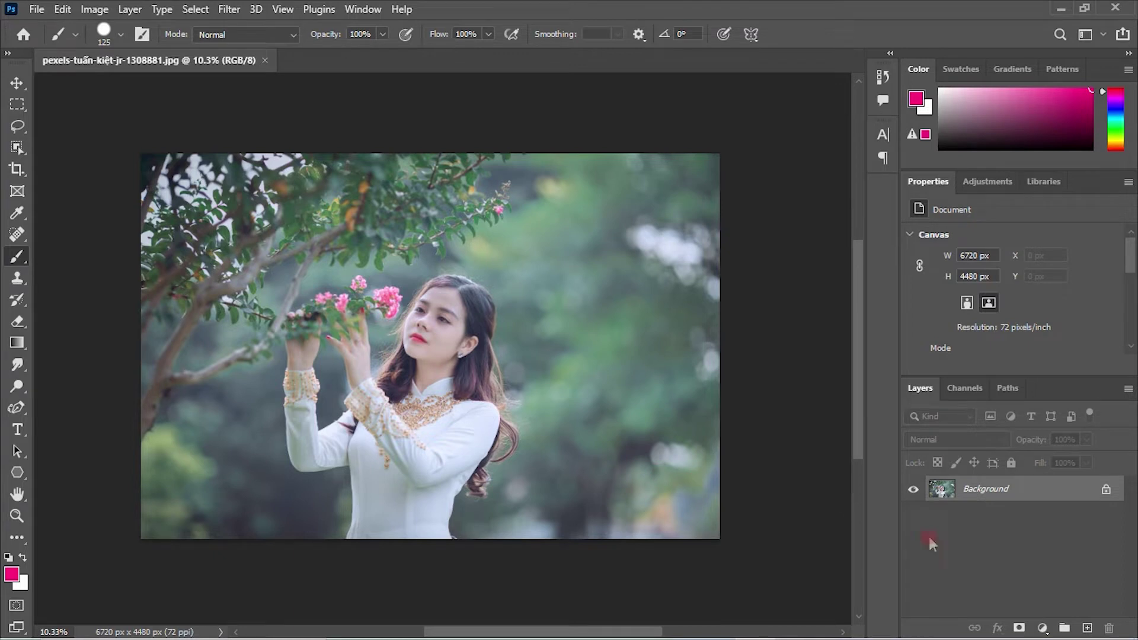
left_click(1047, 626)
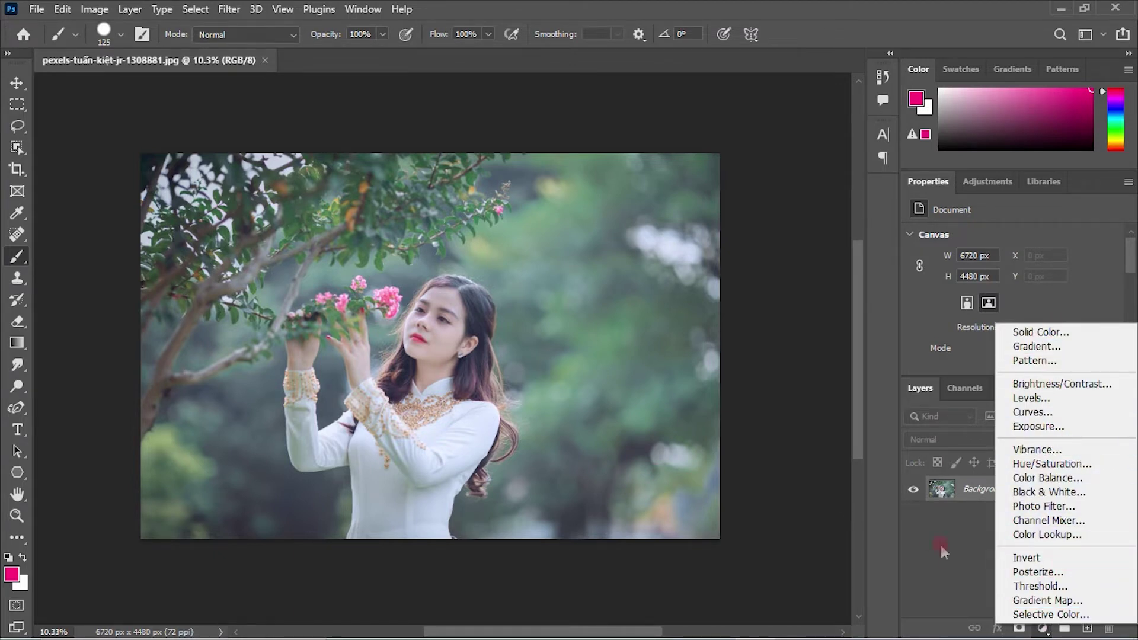
left_click(848, 572)
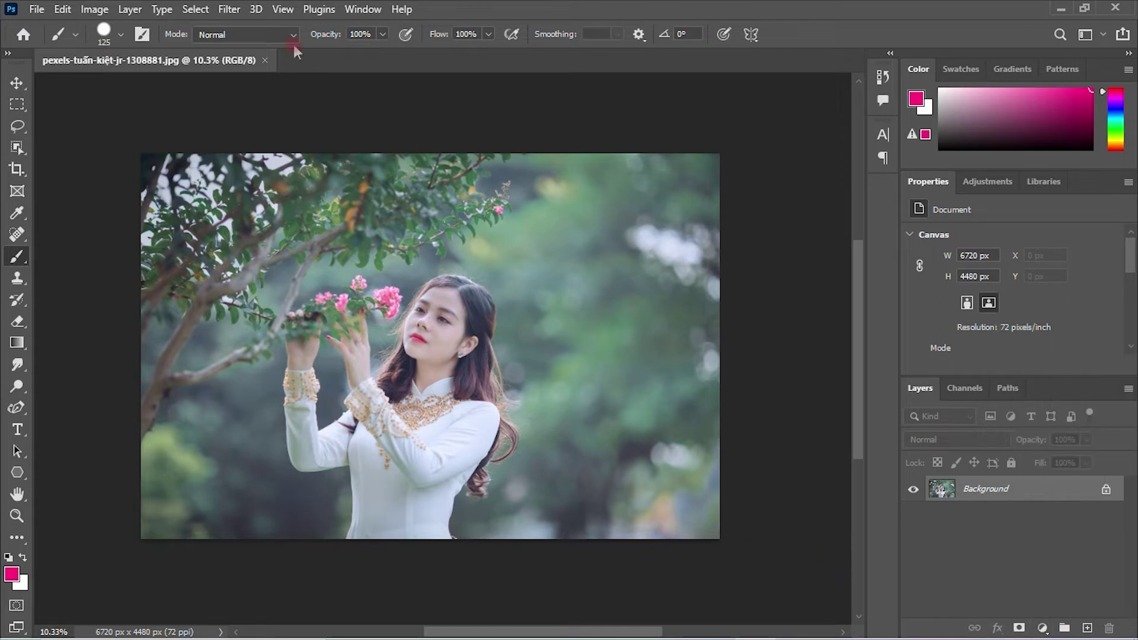
left_click(225, 9)
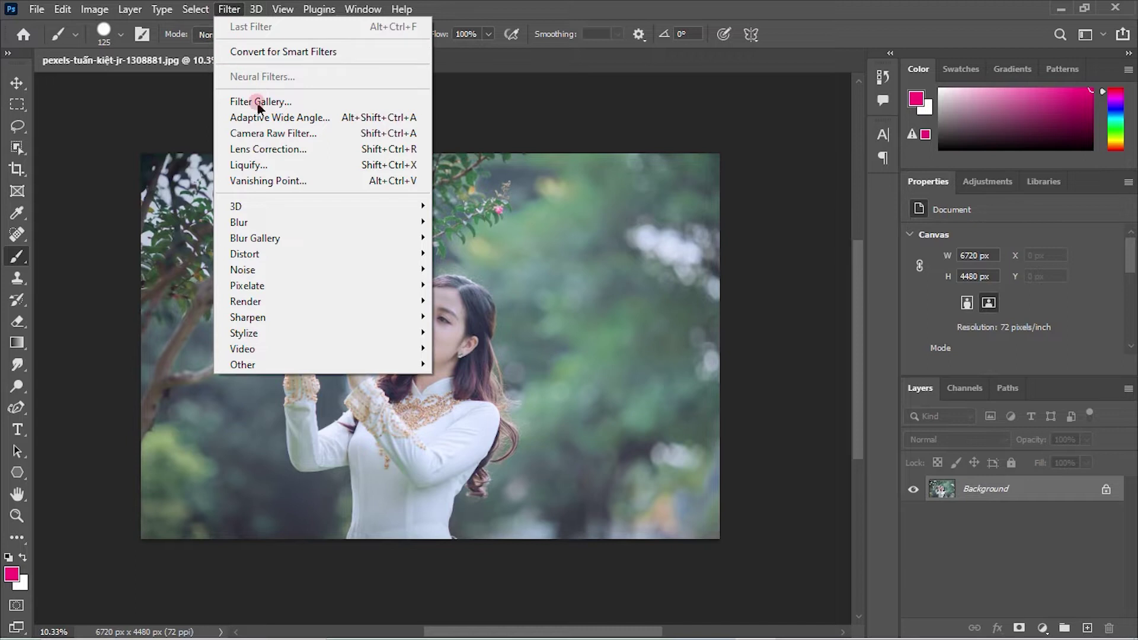
Launch the Camera Raw Filter and set Basic Temperature to +3 with a slight exposure change
left_click(289, 137)
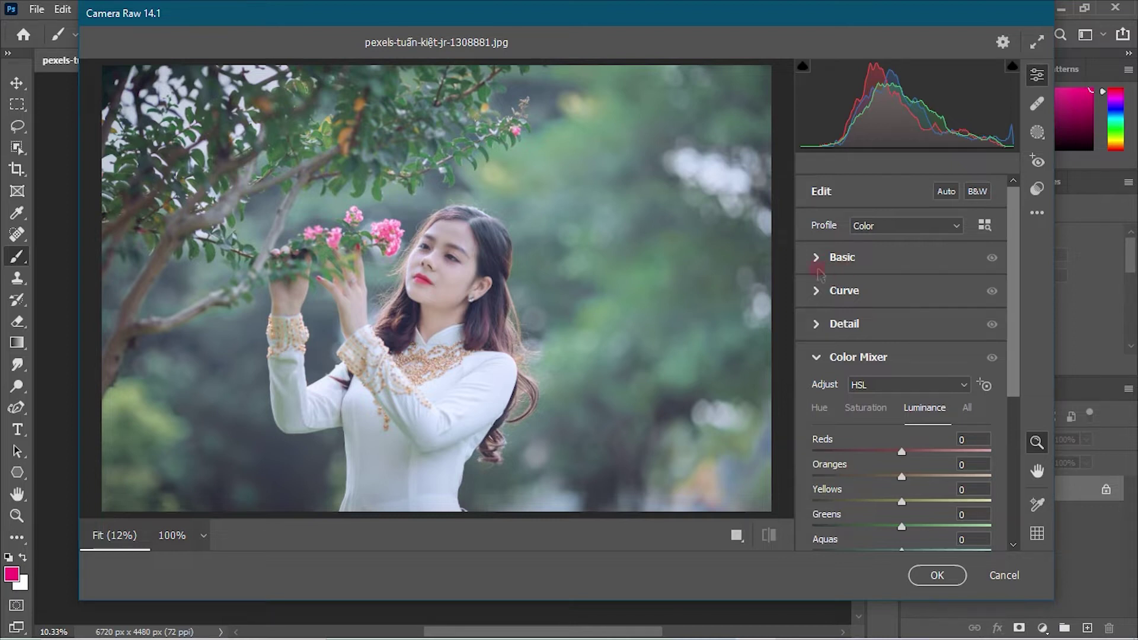
left_click(818, 260)
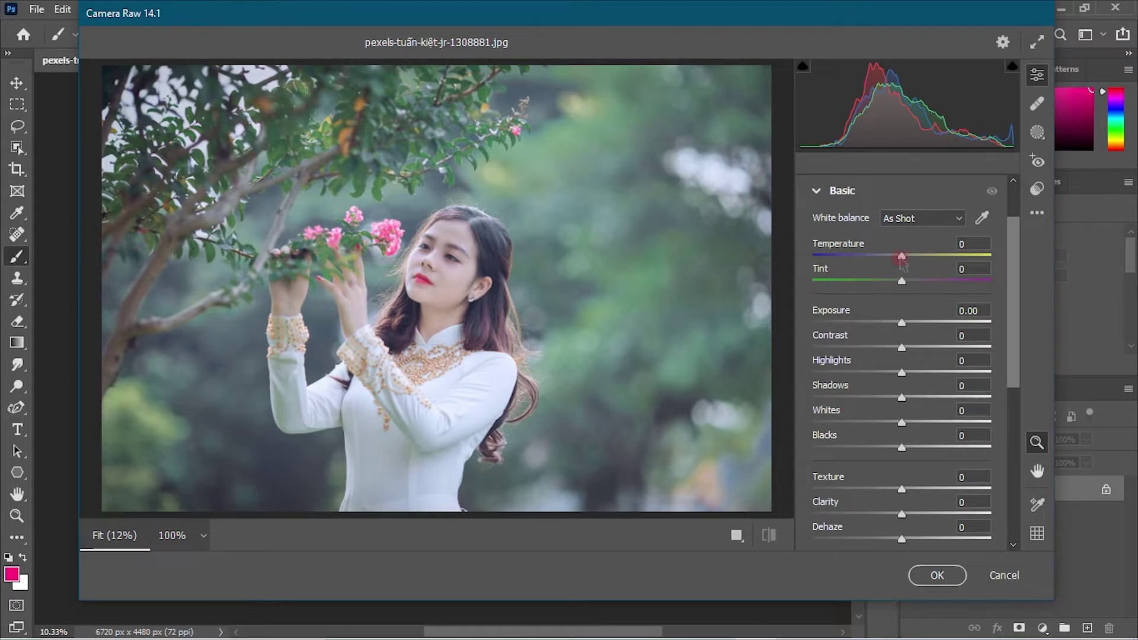
left_click_drag(902, 261, 904, 262)
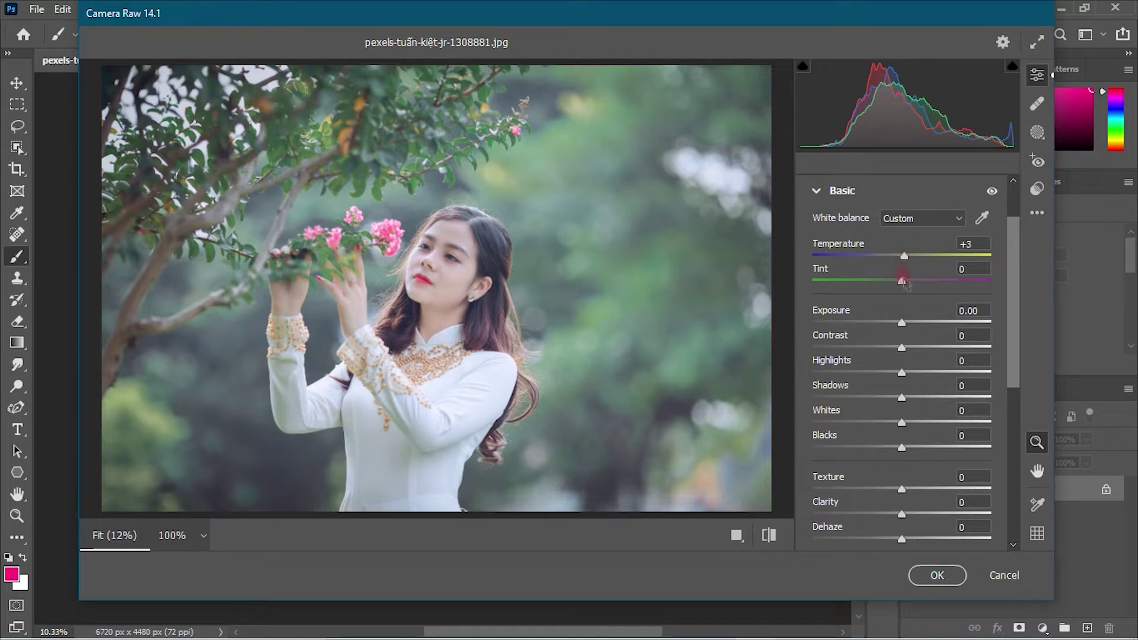
mouse_move(901, 322)
left_mouse_down()
mouse_move(907, 348)
mouse_move(946, 350)
mouse_move(894, 375)
left_mouse_up()
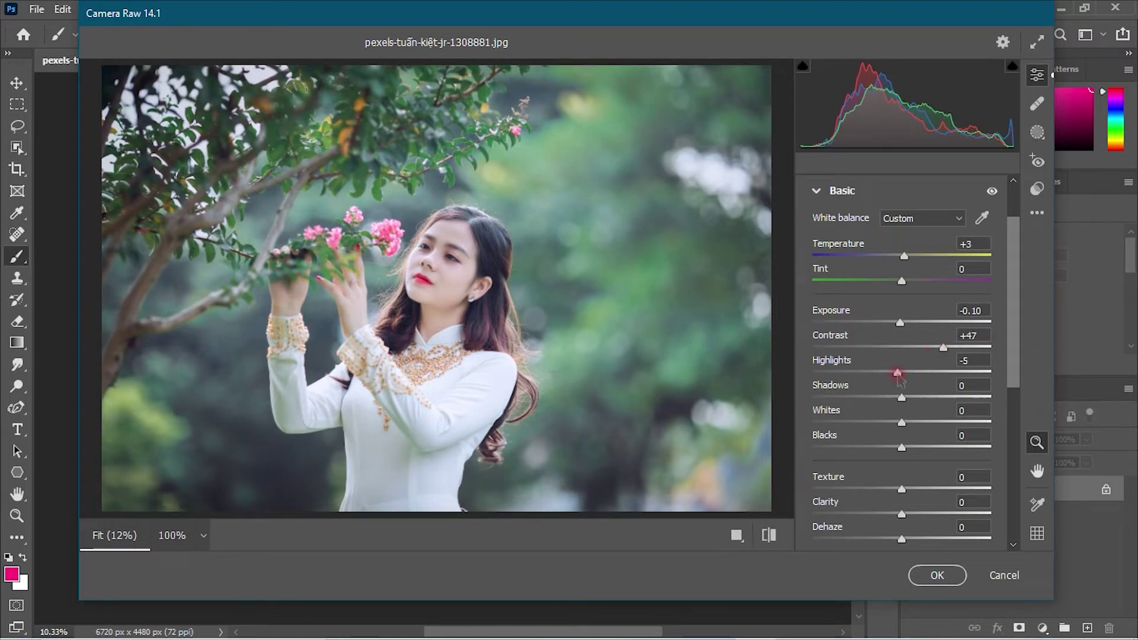
Set Contrast +47, Shadows -23, Whites -9, Blacks +16 and Texture +25, comparing against the original
left_click(965, 360)
left_click_drag(903, 398, 882, 399)
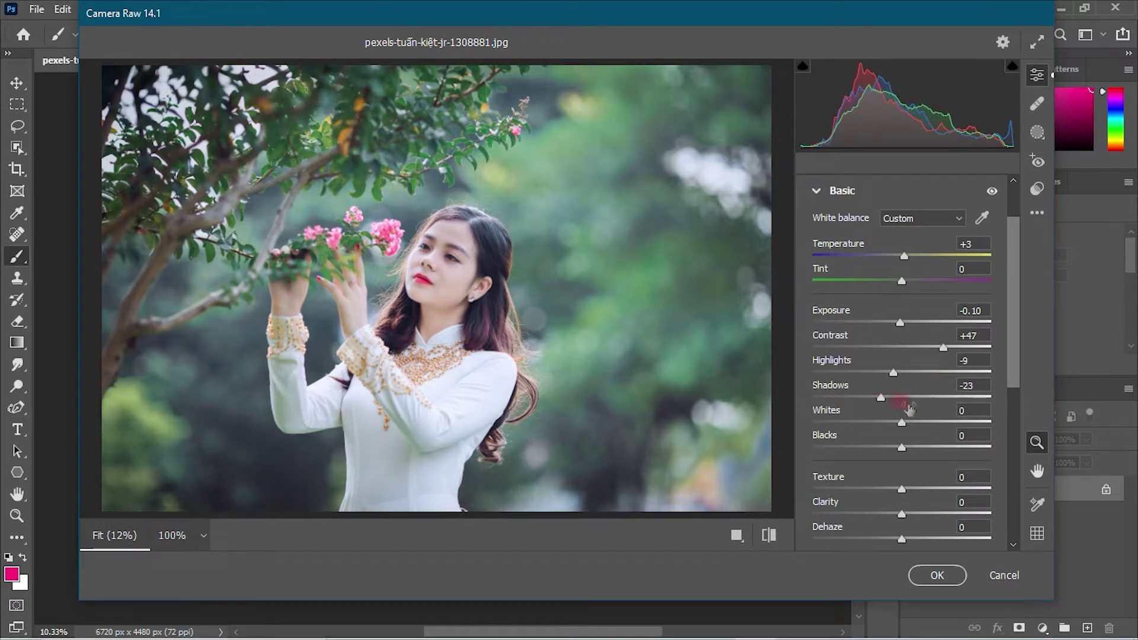
left_click_drag(902, 424, 916, 448)
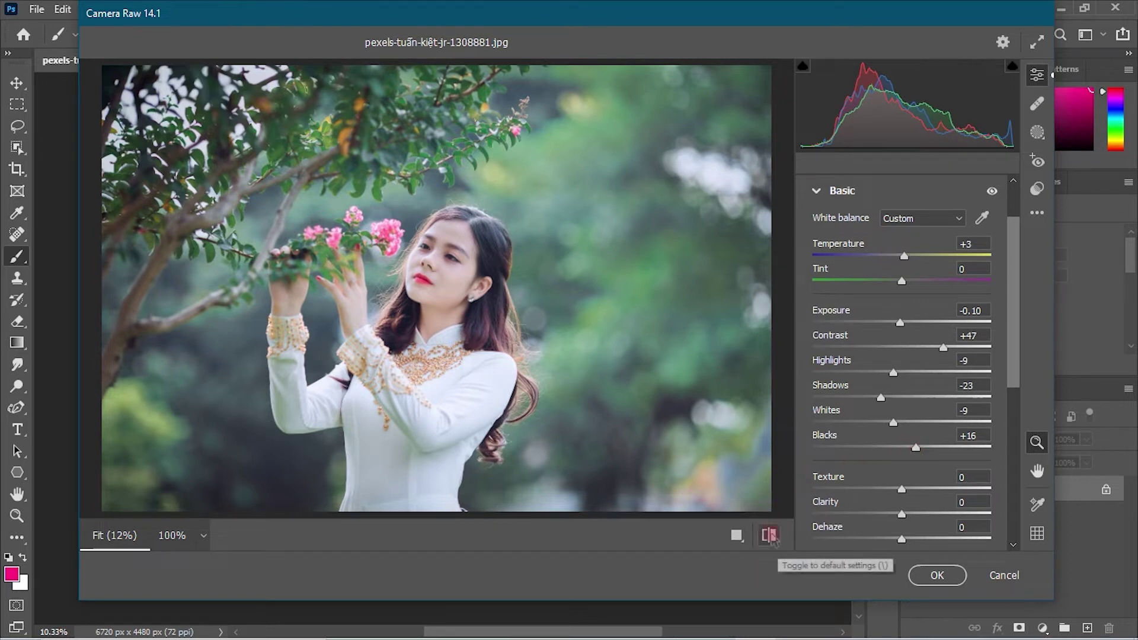
left_click(770, 537)
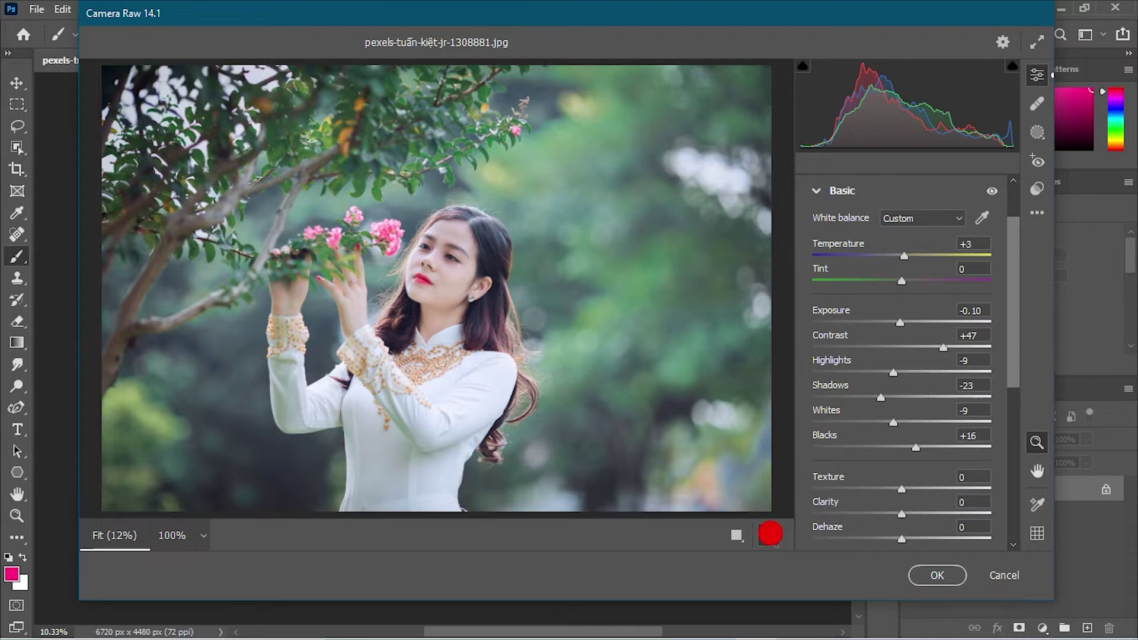
left_click(771, 537)
left_click_drag(902, 497, 924, 501)
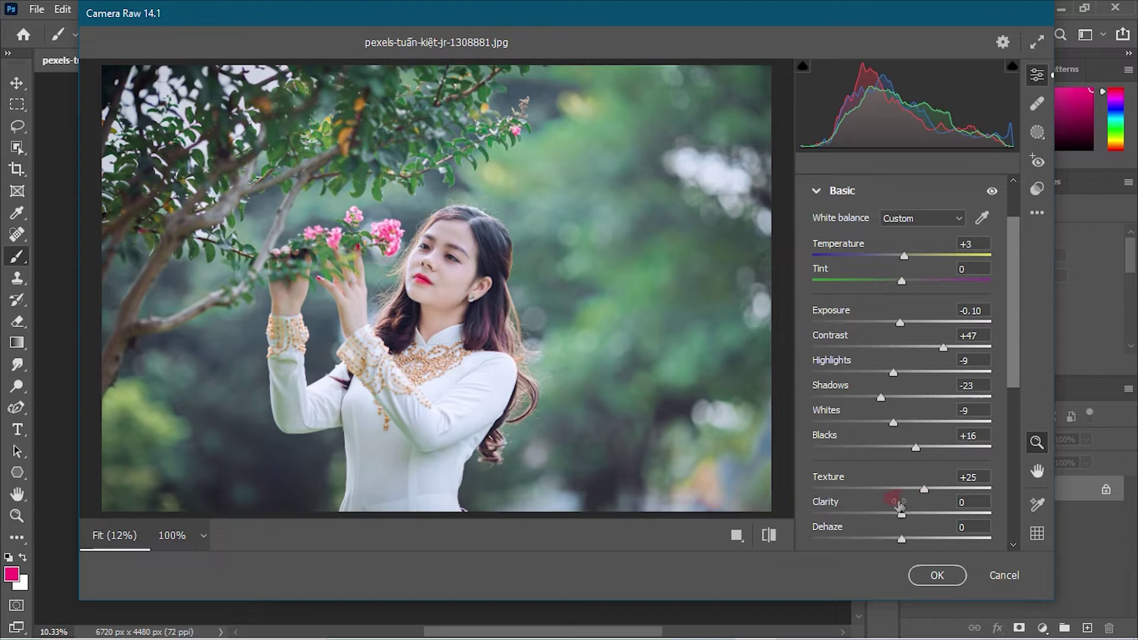
scroll(877, 528, "down", 3)
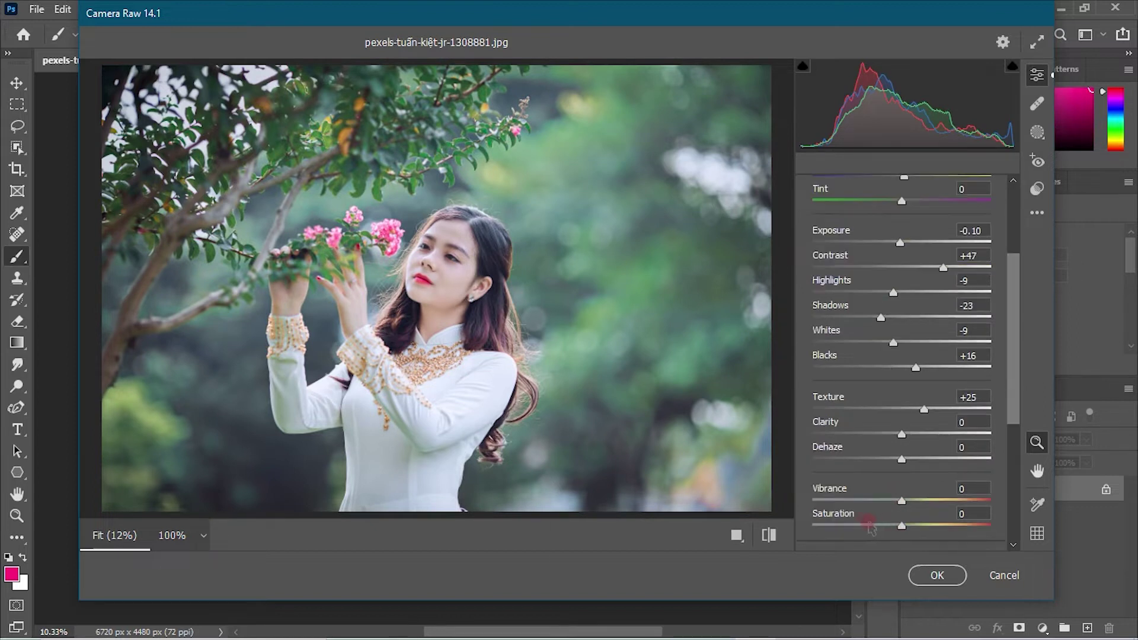
scroll(862, 516, "down", 3)
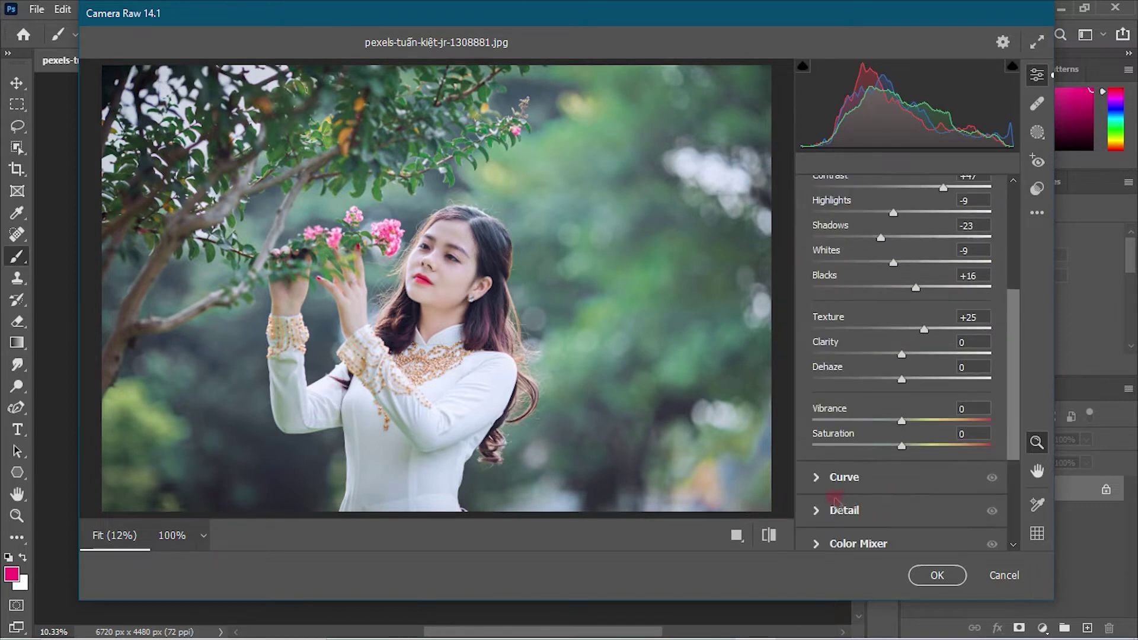
Lift the tone curve's black point to 8 and lower its white point to 239
left_click(816, 485)
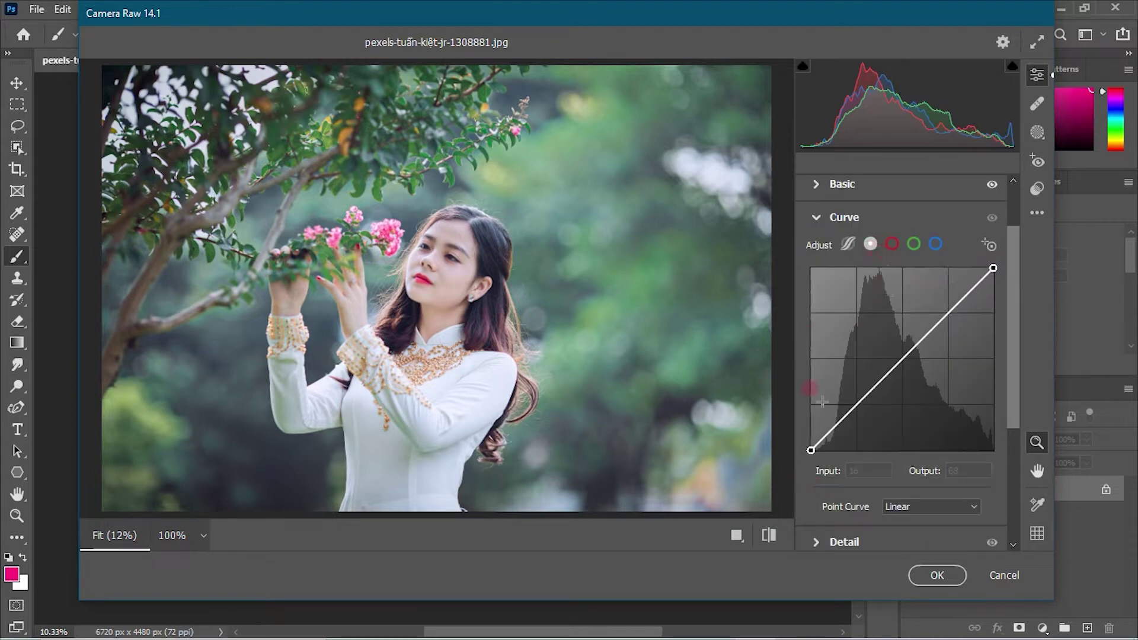
left_click_drag(811, 450, 810, 442)
left_click_drag(994, 269, 994, 280)
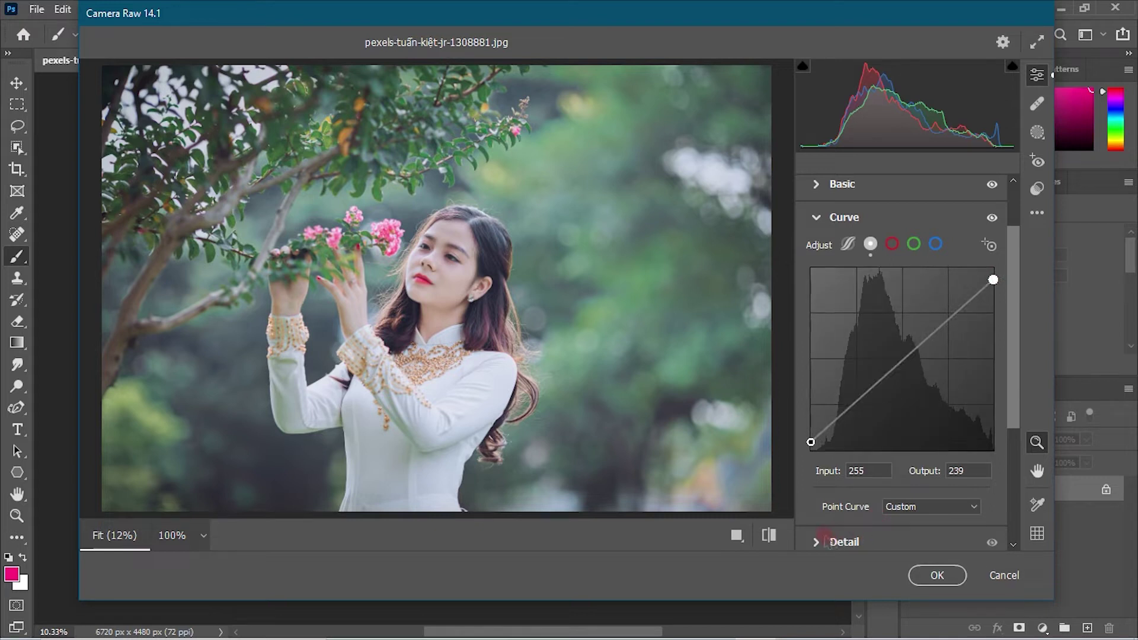
left_click(817, 543)
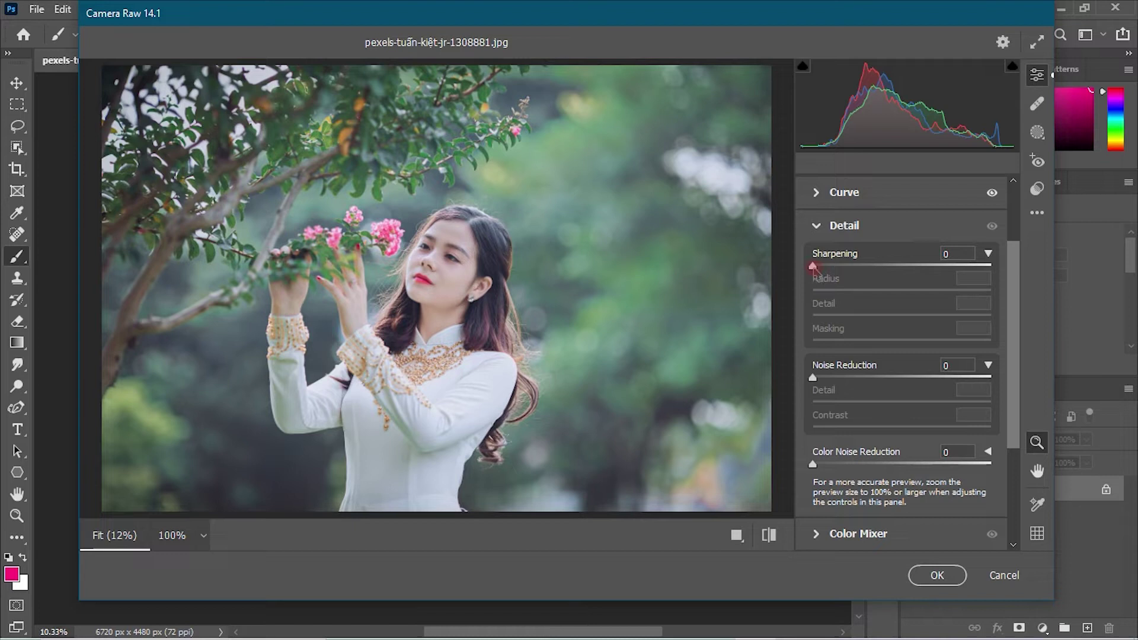
Set Sharpening 8, Radius 1.1, Detail 31, Noise Reduction 10 and Color Noise Reduction 7
left_click_drag(813, 266, 822, 267)
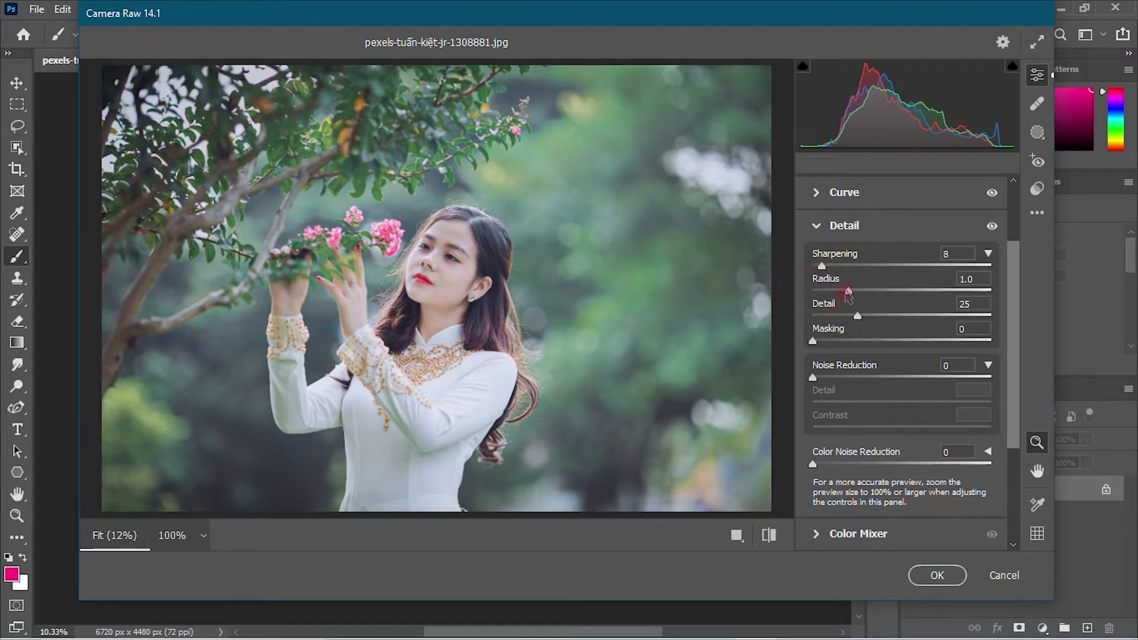
left_click(858, 316)
mouse_move(857, 316)
left_mouse_down()
mouse_move(867, 317)
mouse_move(850, 294)
left_mouse_up()
left_click(848, 292)
left_click_drag(814, 378, 835, 388)
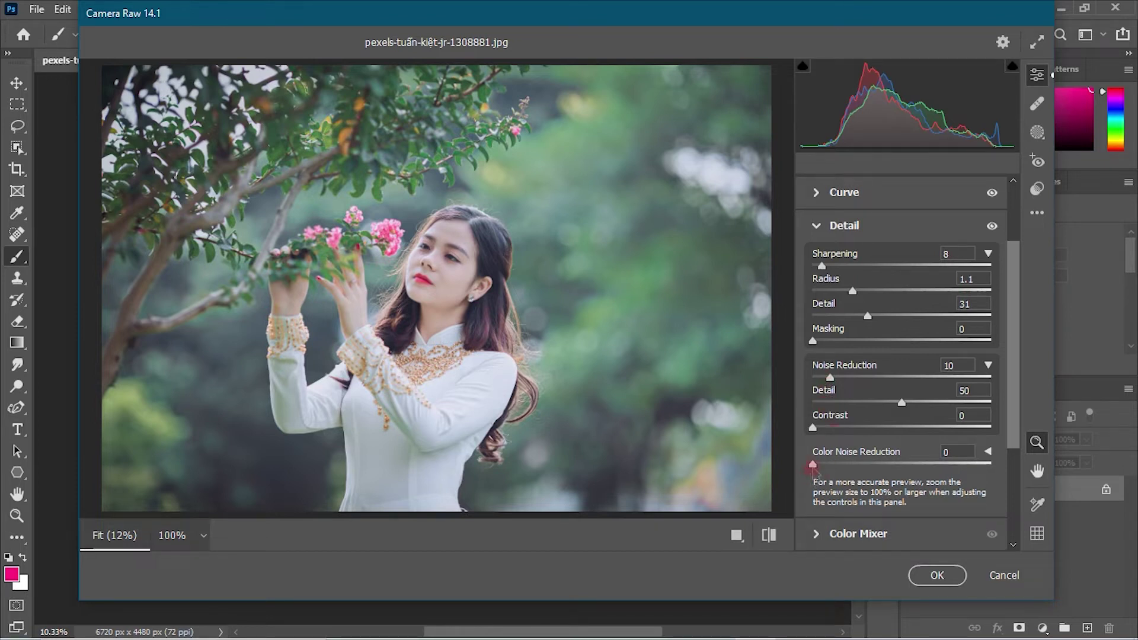
left_click_drag(813, 465, 825, 465)
scroll(830, 480, "down", 3)
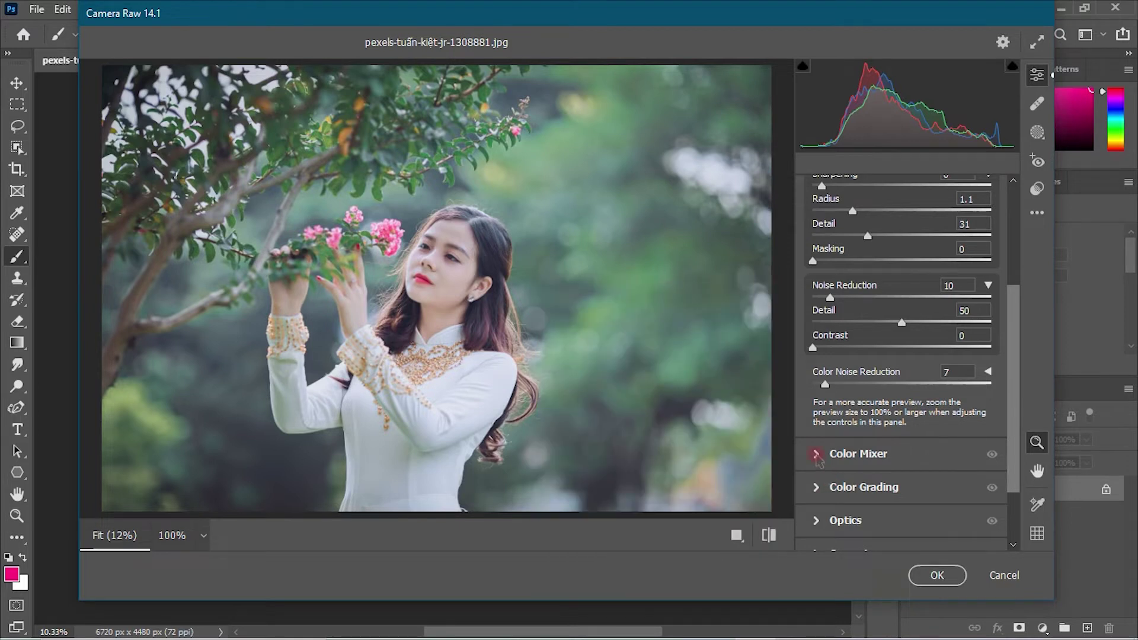
Expand the Color Mixer panel and compare the current edit with the unedited photo
left_click(817, 454)
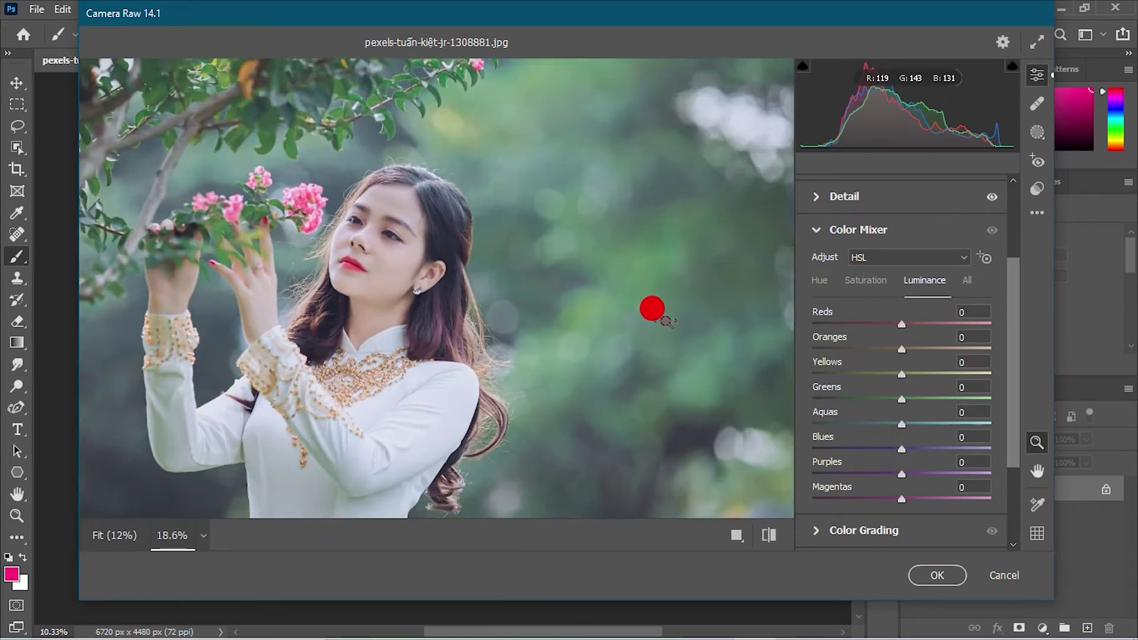
scroll(650, 310, "up", 5)
scroll(721, 315, "down", 8)
scroll(606, 329, "up", 1)
left_click(770, 537)
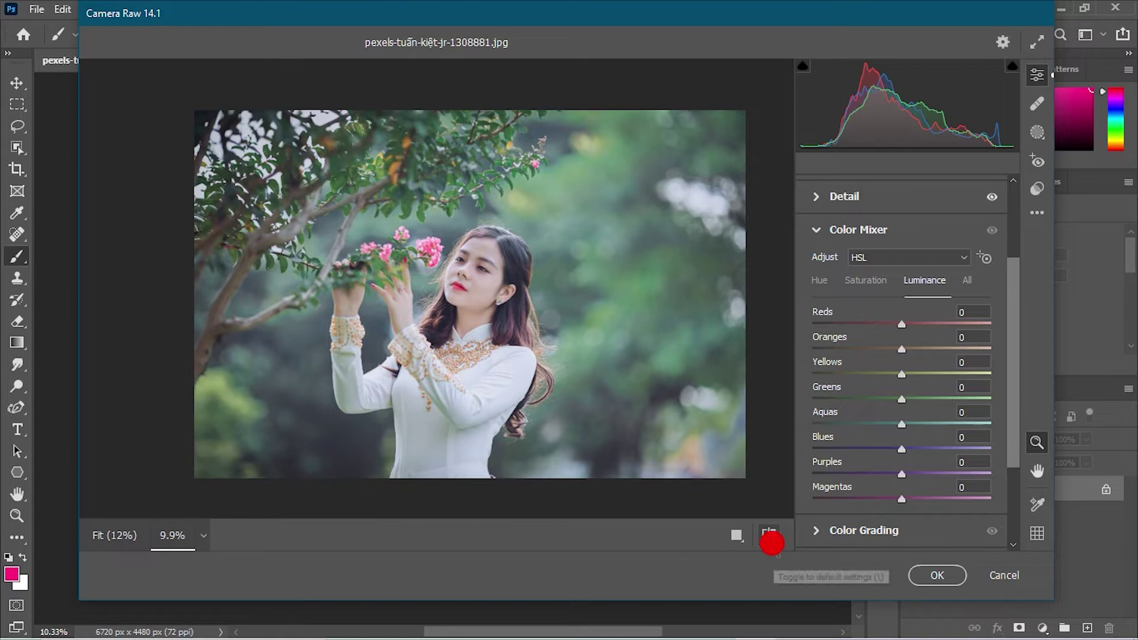
left_click(771, 536)
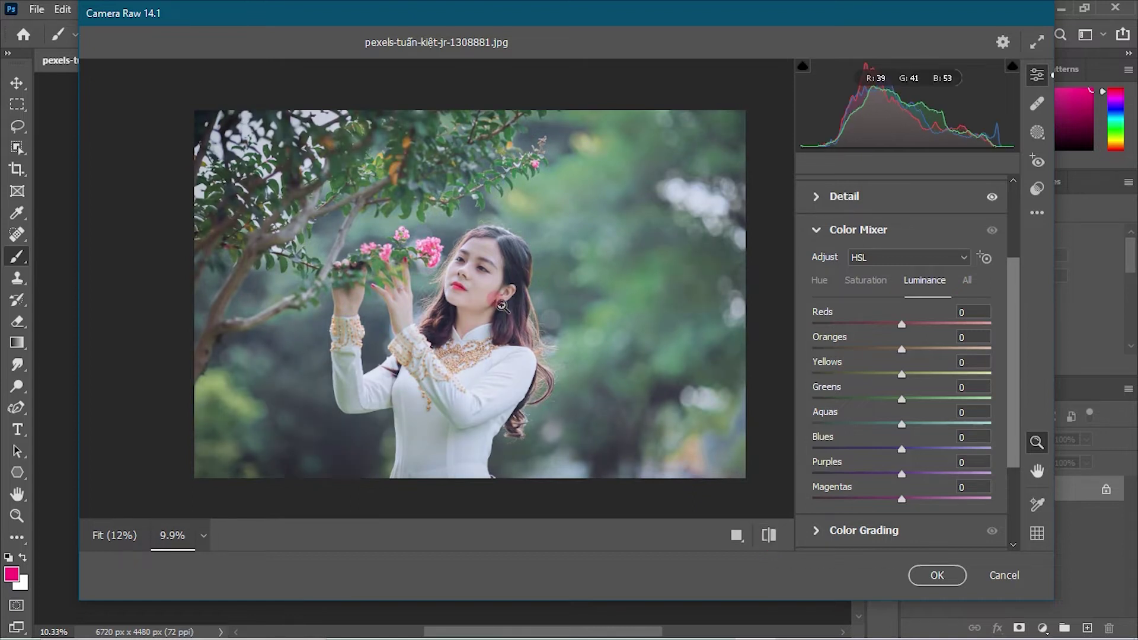
Zoom the preview onto her face and switch between the HSL Saturation and Hue tabs
left_click(502, 306)
scroll(504, 308, "down", 2)
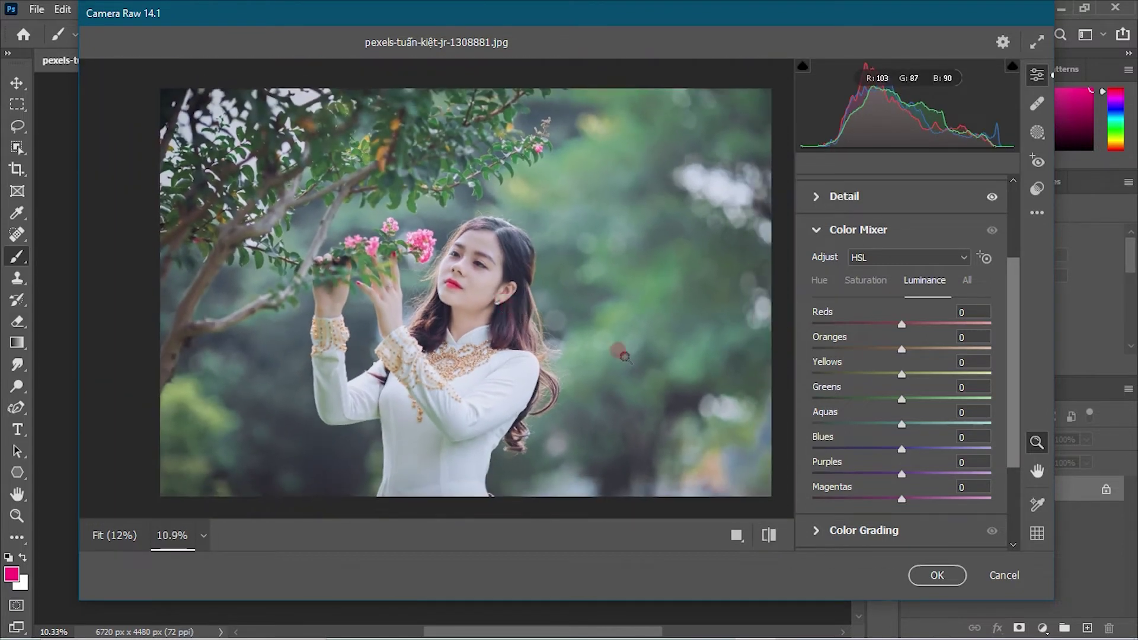
left_click(865, 281)
left_click(819, 282)
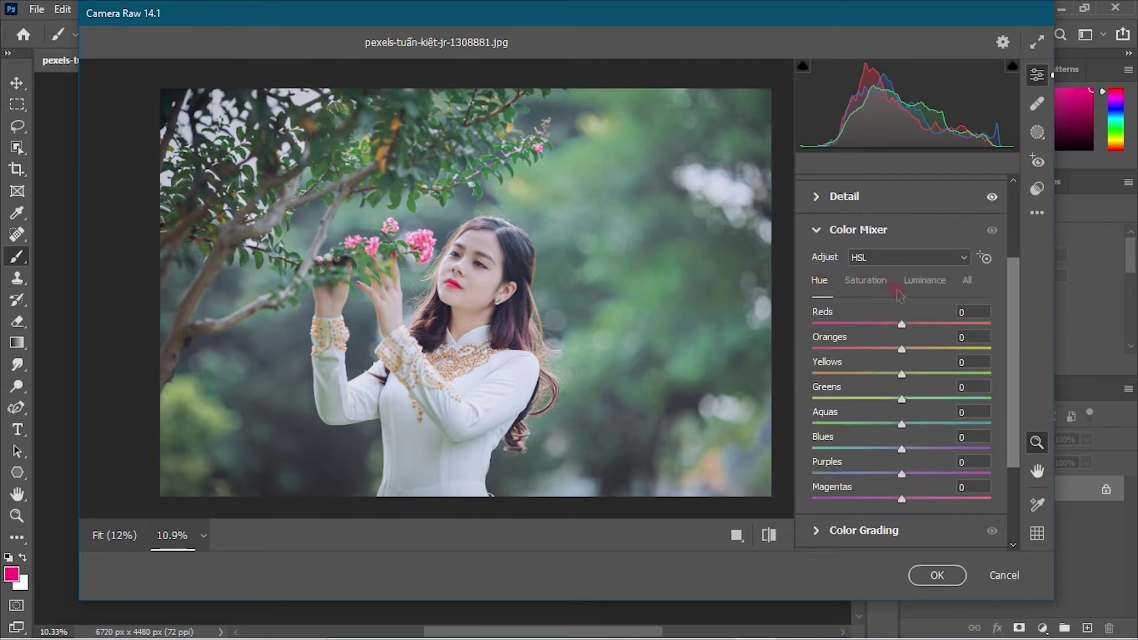
Set HSL saturation: Reds +48, Oranges +86, Greens, Aquas and Blues +100, Magentas +36
left_click(853, 284)
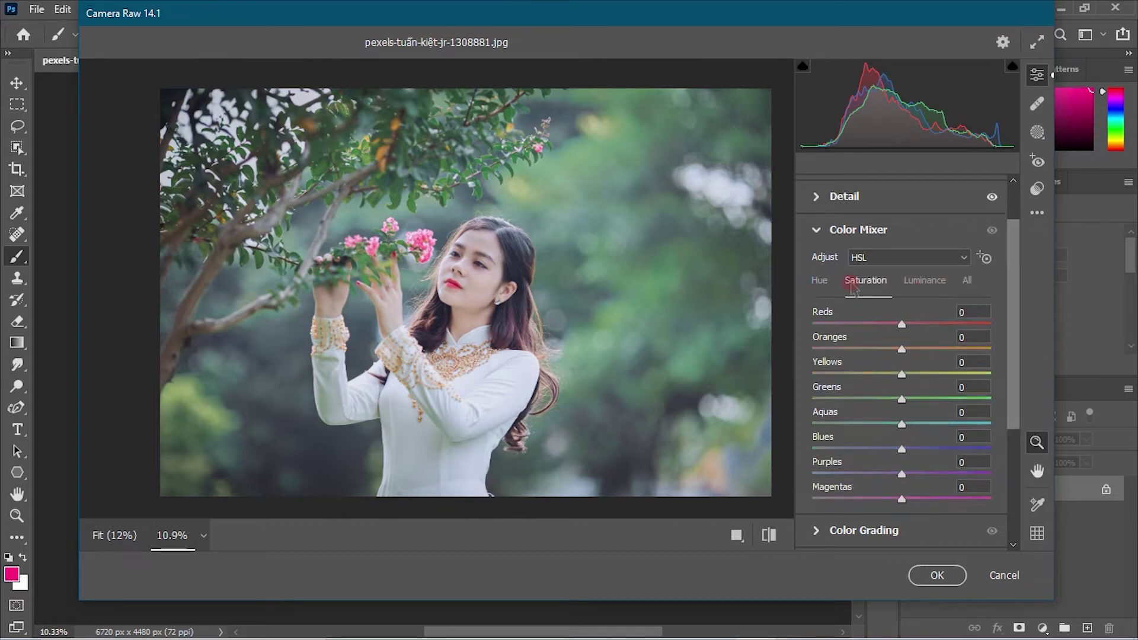
left_click_drag(903, 322, 945, 324)
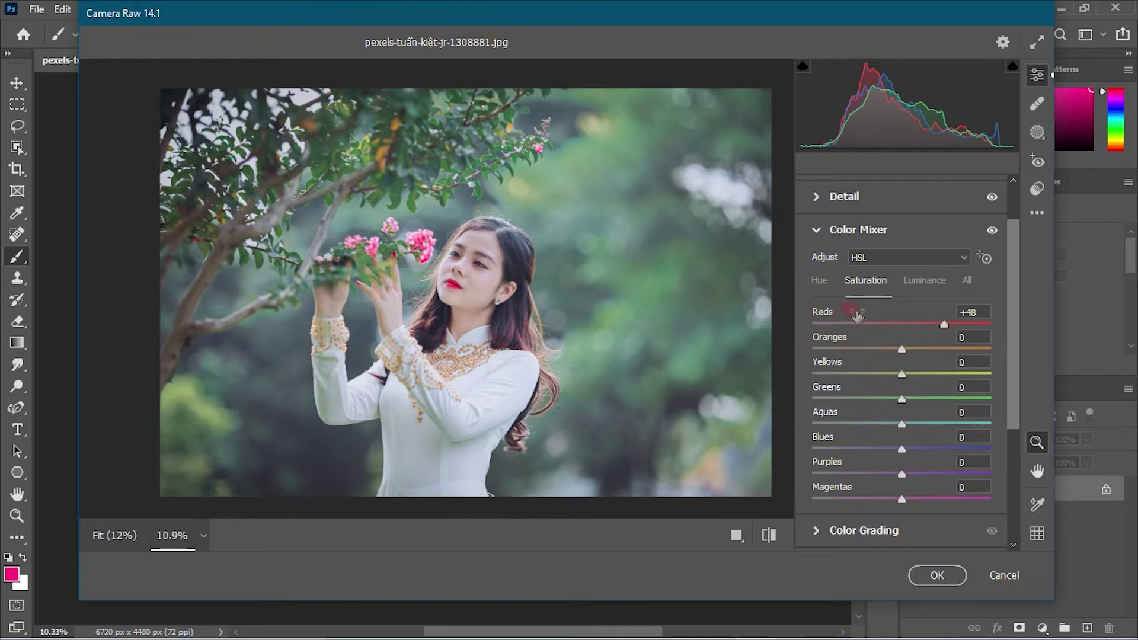
left_click_drag(902, 399, 999, 403)
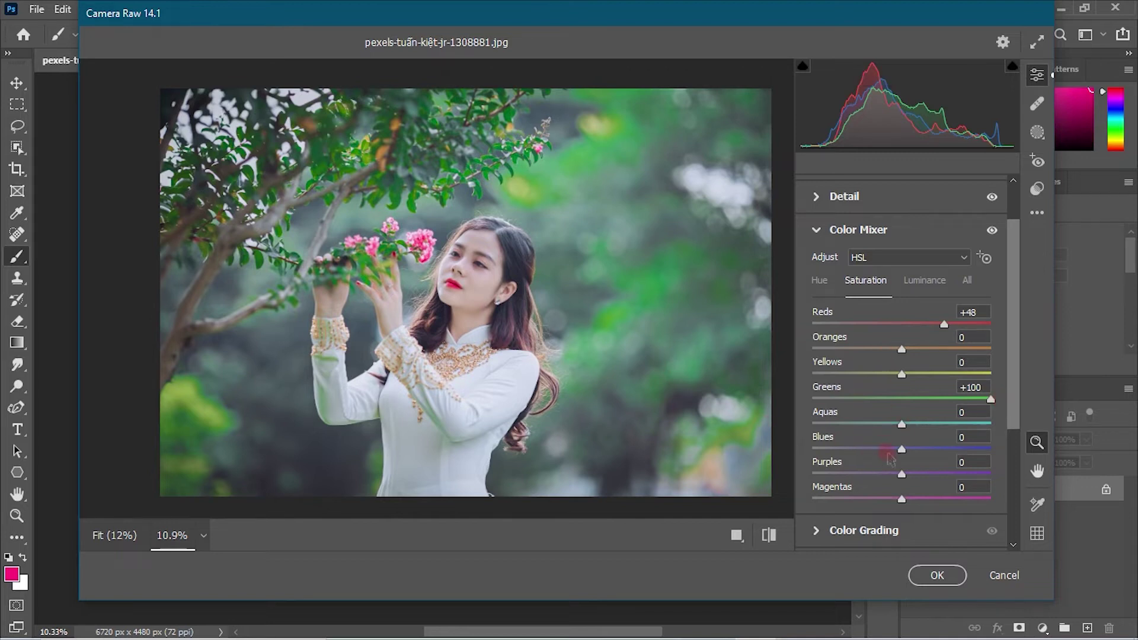
mouse_move(901, 451)
left_mouse_down()
mouse_move(982, 450)
mouse_move(879, 450)
mouse_move(1004, 458)
mouse_move(857, 451)
mouse_move(960, 451)
mouse_move(1035, 471)
left_mouse_up()
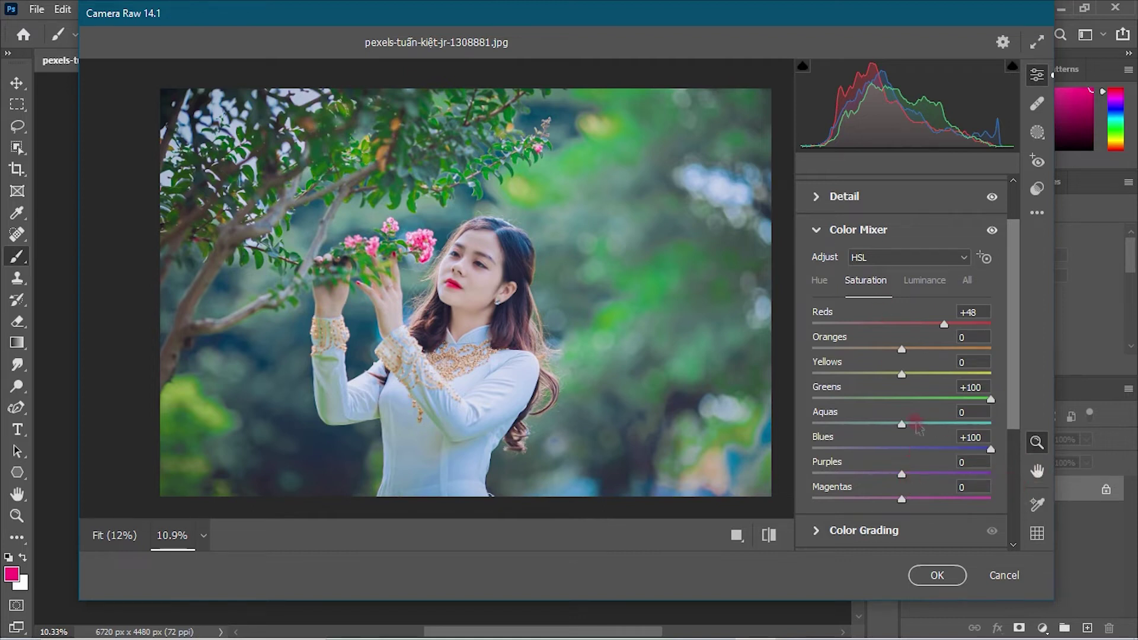
mouse_move(903, 431)
left_mouse_down()
mouse_move(991, 425)
mouse_move(898, 442)
mouse_move(1013, 442)
left_mouse_up()
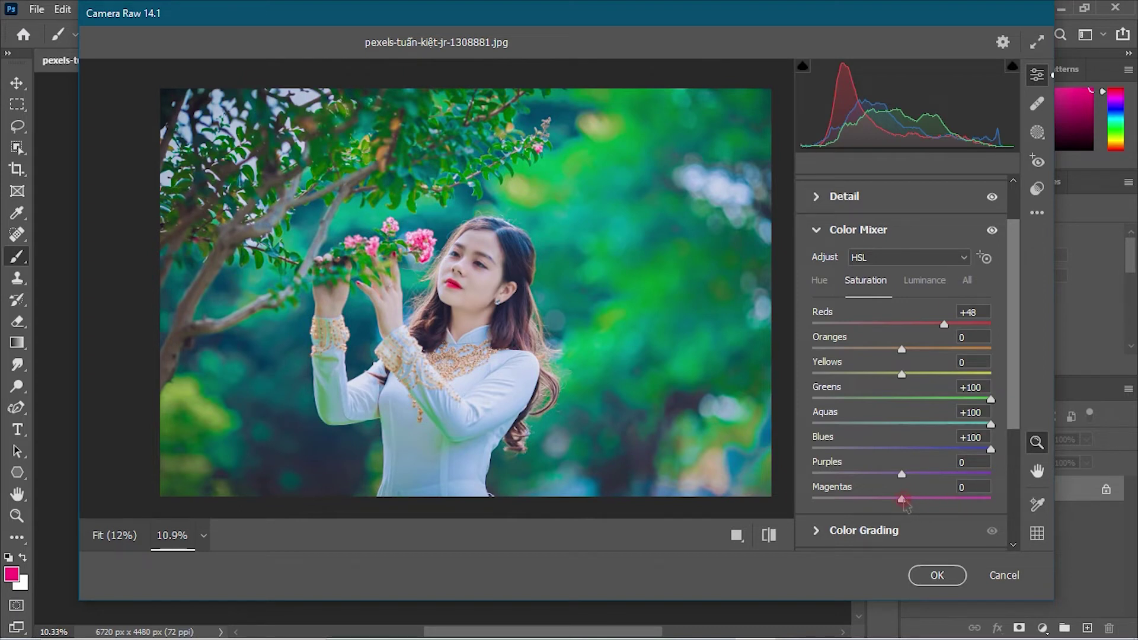
left_click_drag(902, 499, 927, 499)
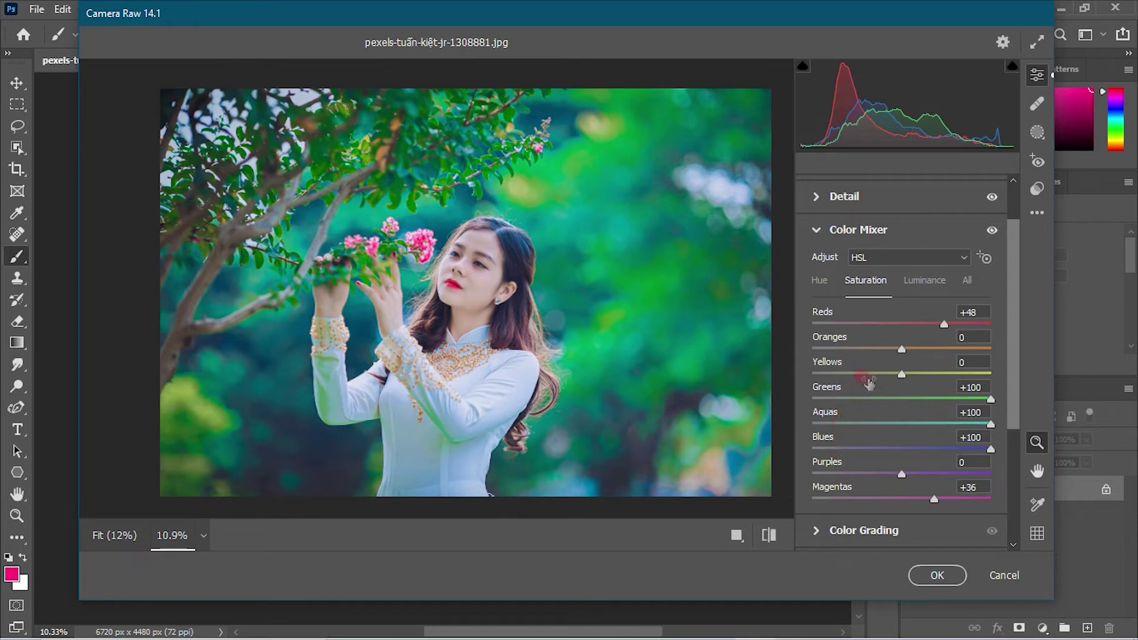
left_click(902, 348)
mouse_move(901, 348)
left_mouse_down()
mouse_move(847, 349)
mouse_move(1002, 395)
mouse_move(981, 398)
left_mouse_up()
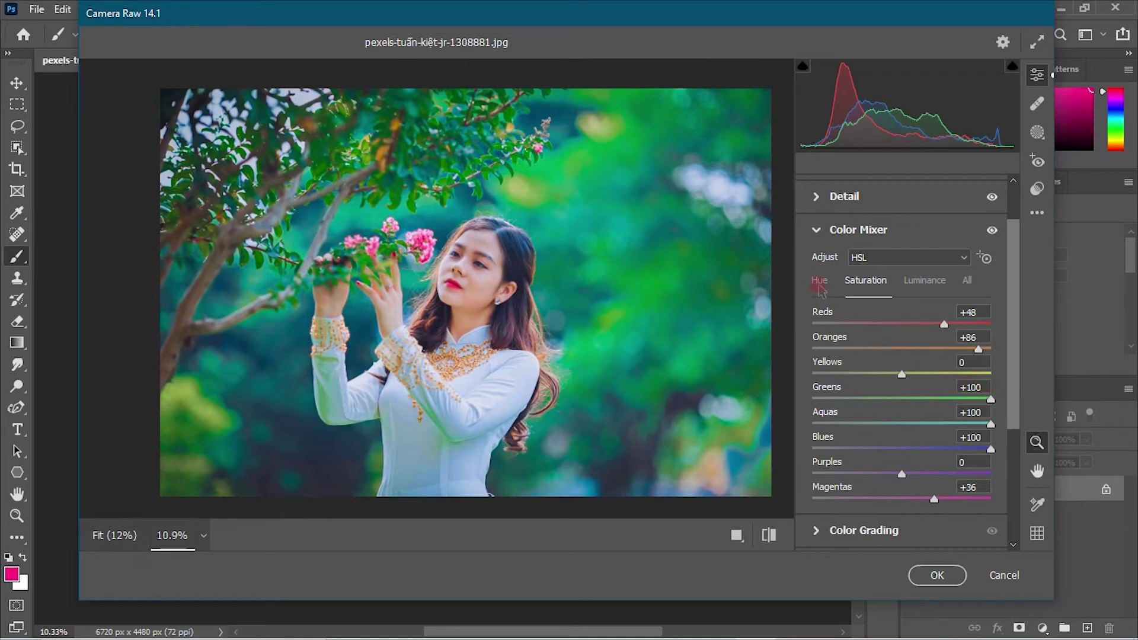
Set HSL hues Greens -45, Blues -43, Purples +64, Oranges +12, checking face and background close up
left_click(820, 282)
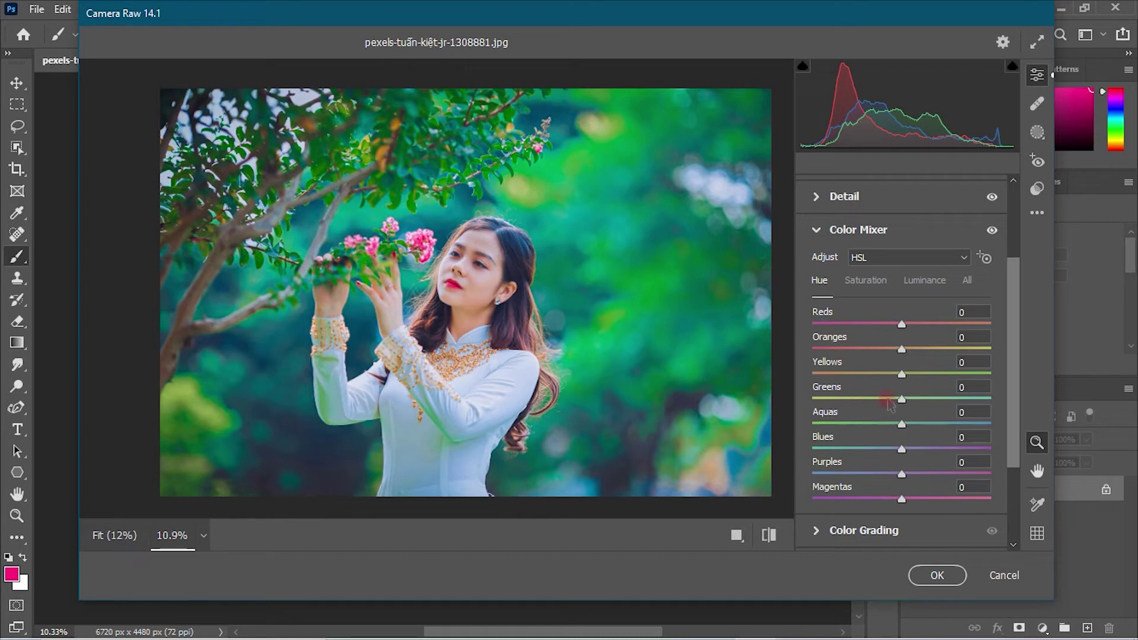
mouse_move(902, 400)
left_mouse_down()
mouse_move(849, 401)
mouse_move(987, 410)
mouse_move(836, 415)
left_mouse_up()
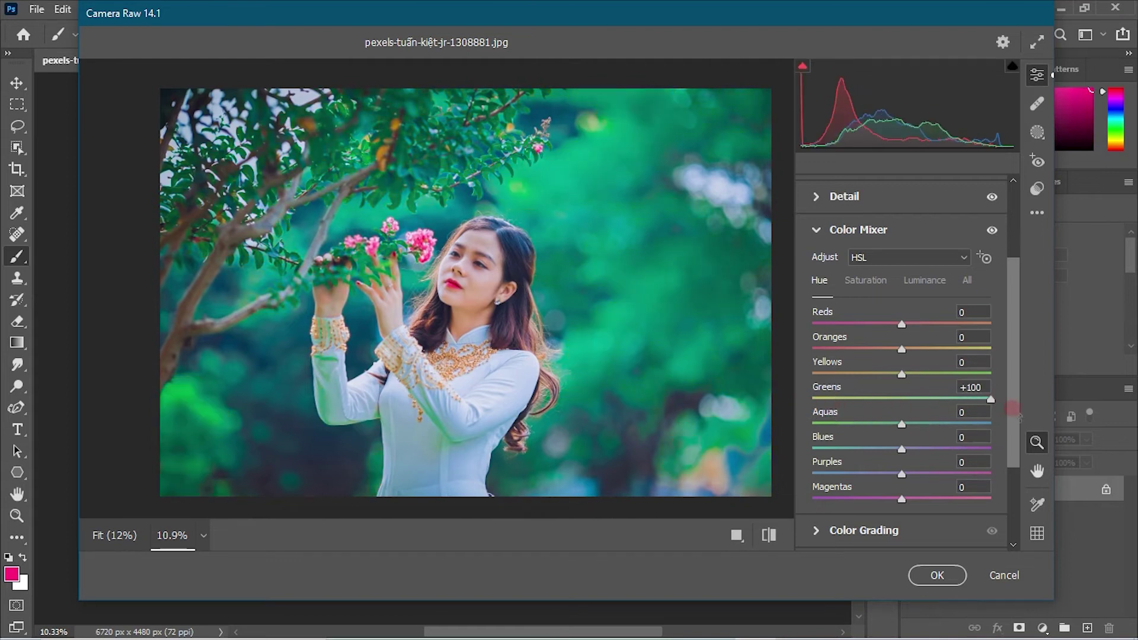
mouse_move(836, 415)
left_mouse_down()
mouse_move(973, 451)
mouse_move(865, 458)
left_mouse_up()
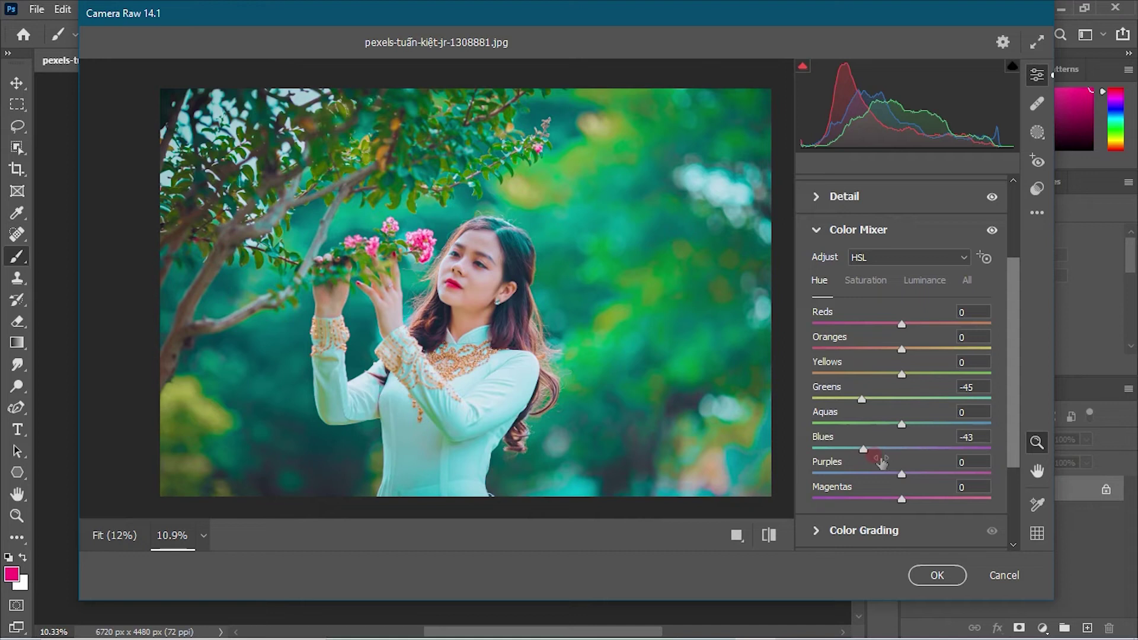
mouse_move(901, 474)
left_mouse_down()
mouse_move(863, 476)
mouse_move(927, 486)
mouse_move(867, 502)
mouse_move(962, 501)
left_mouse_up()
left_click_drag(902, 349, 913, 350)
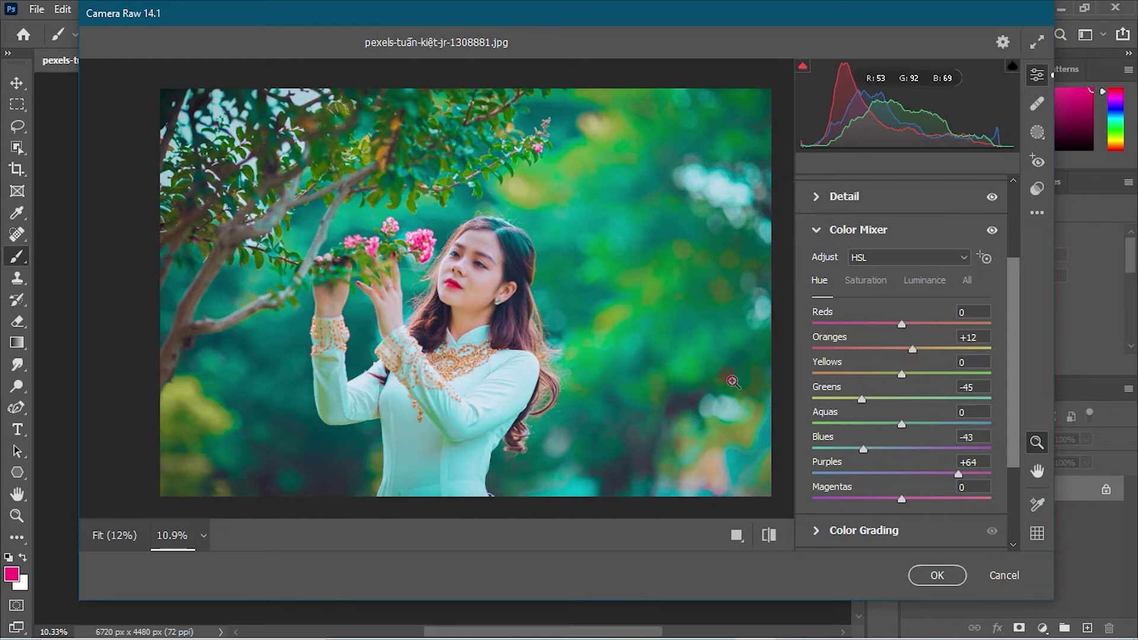
mouse_move(623, 329)
left_mouse_down()
mouse_move(693, 350)
mouse_move(635, 353)
left_mouse_up()
left_click_drag(362, 289, 350, 291)
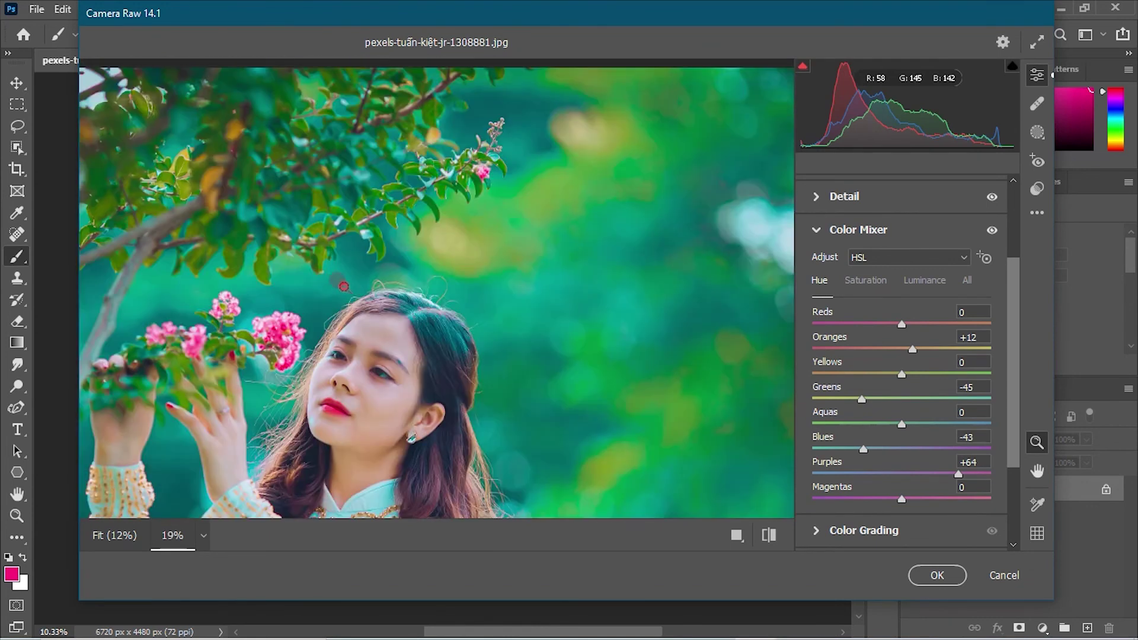
left_click(771, 535)
left_click(771, 536)
left_click(772, 536)
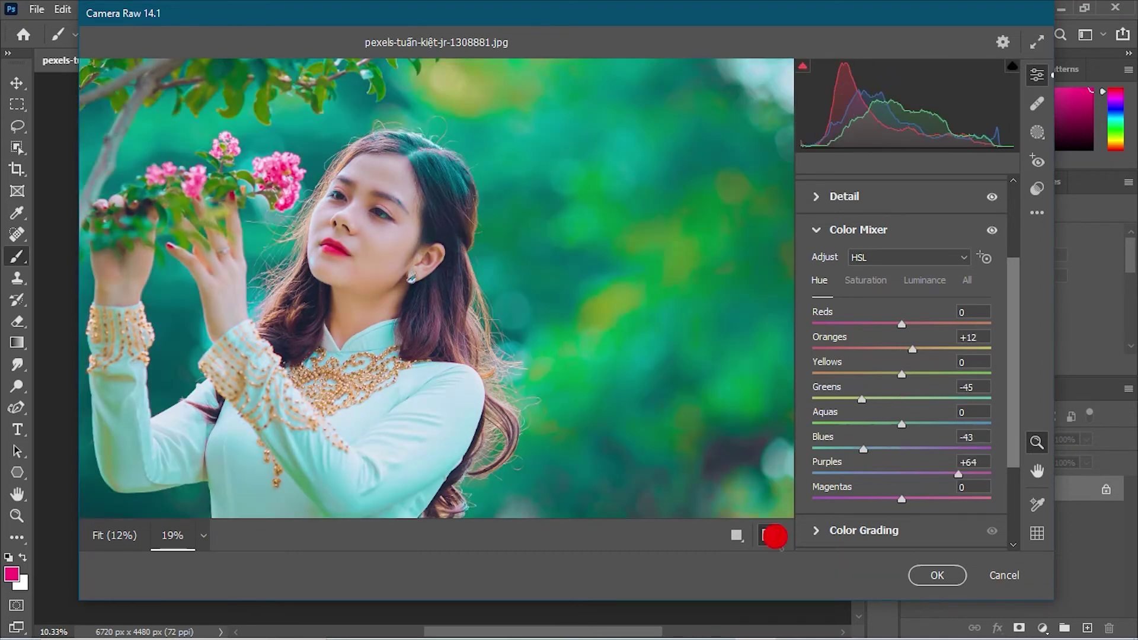
left_click(771, 535)
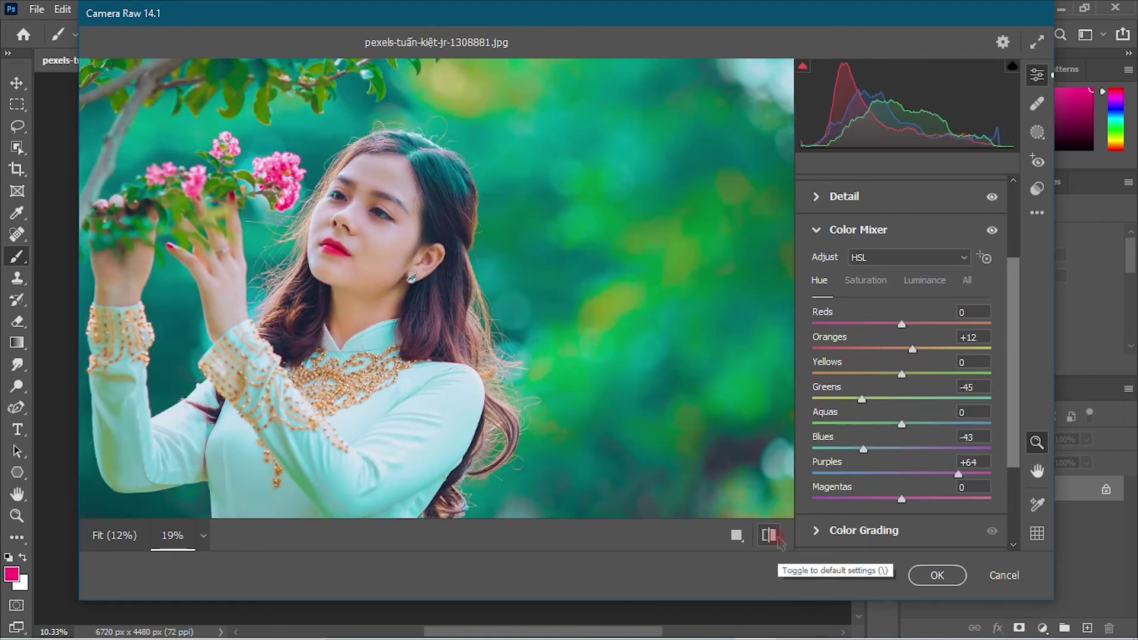
left_click(636, 437, "alt")
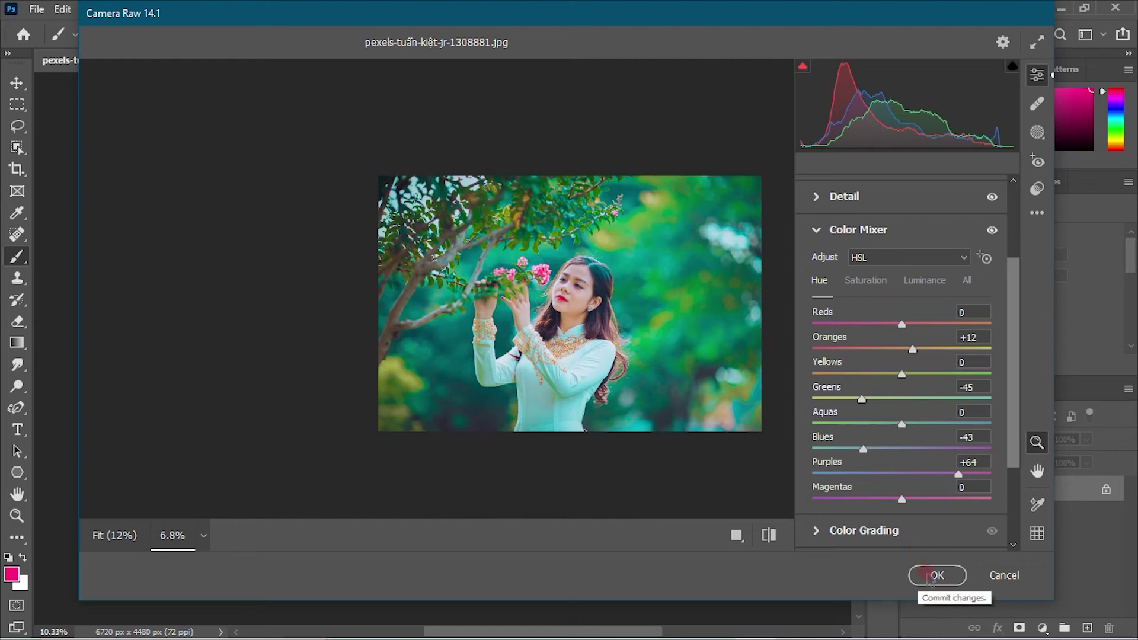
scroll(886, 532, "down", 2)
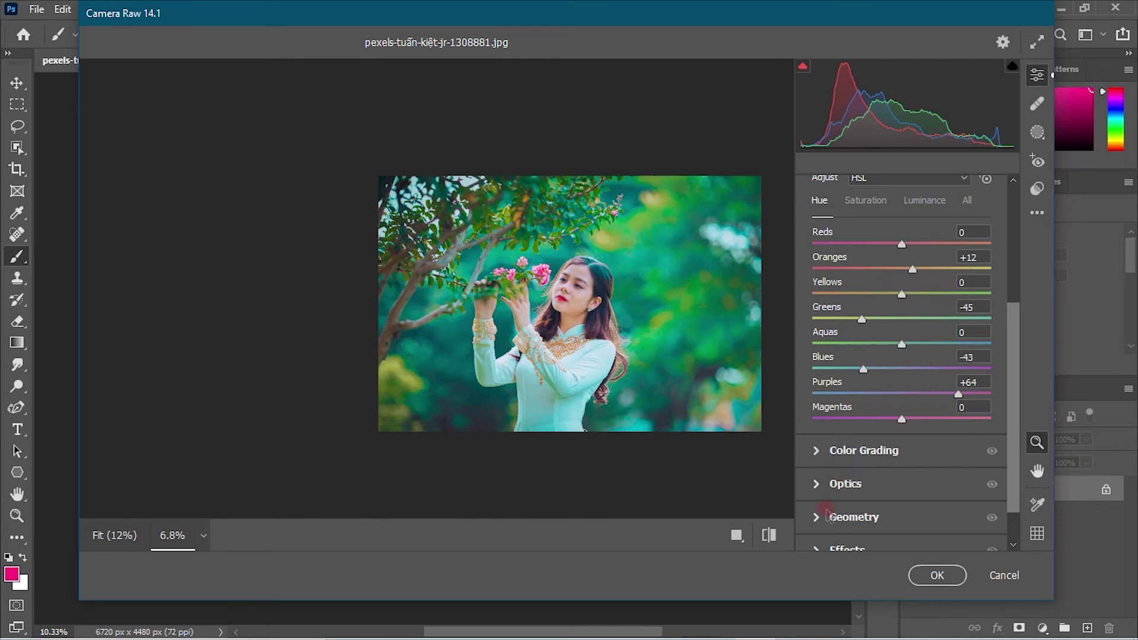
Expand Optics, Geometry and Effects, and set Vignetting to -37
left_click(818, 486)
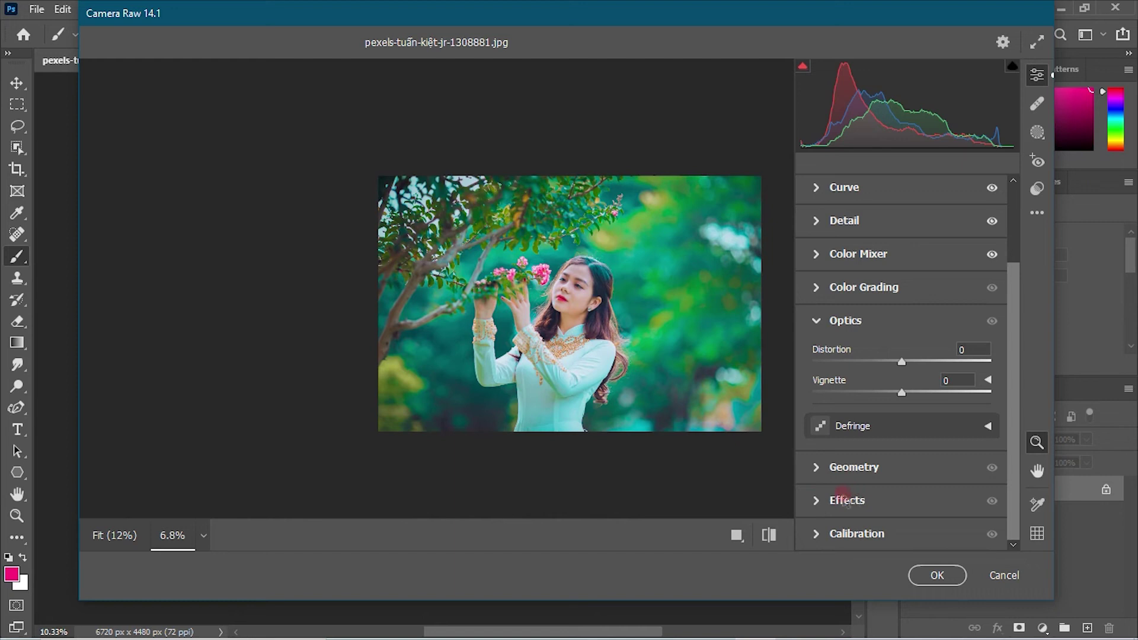
left_click(813, 470)
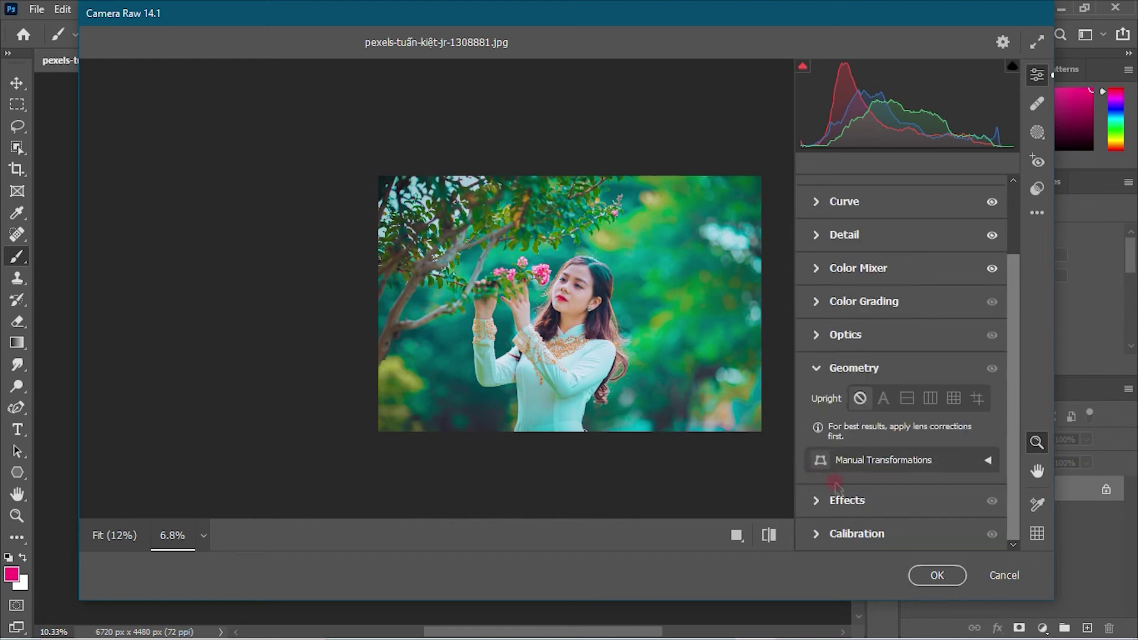
left_click(828, 503)
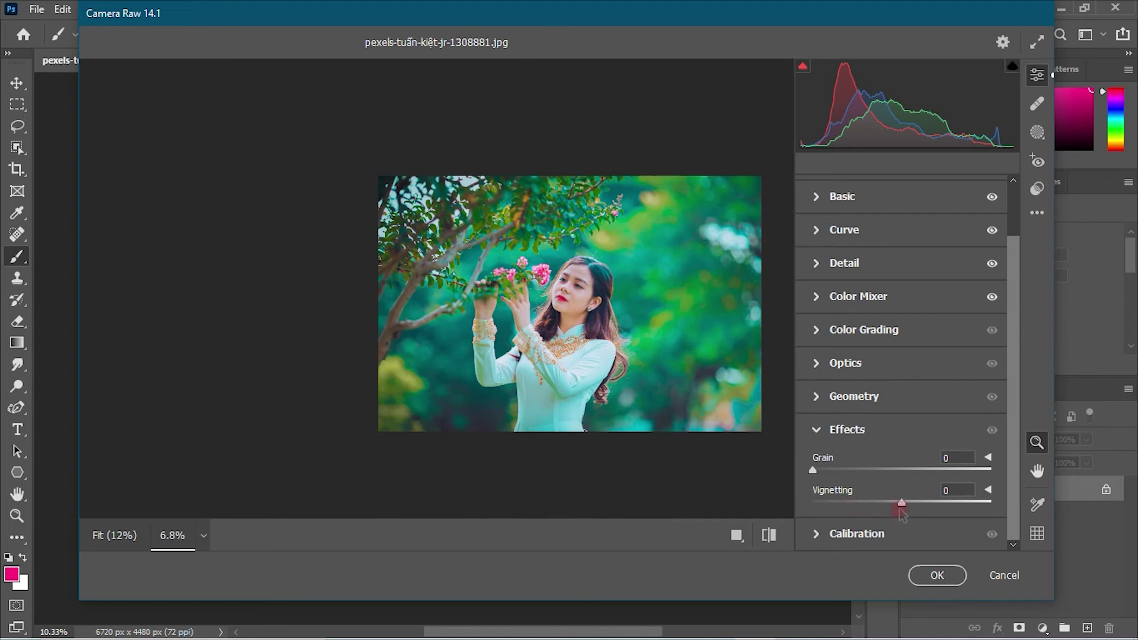
mouse_move(902, 503)
left_mouse_down()
mouse_move(963, 502)
mouse_move(859, 503)
mouse_move(871, 523)
left_mouse_up()
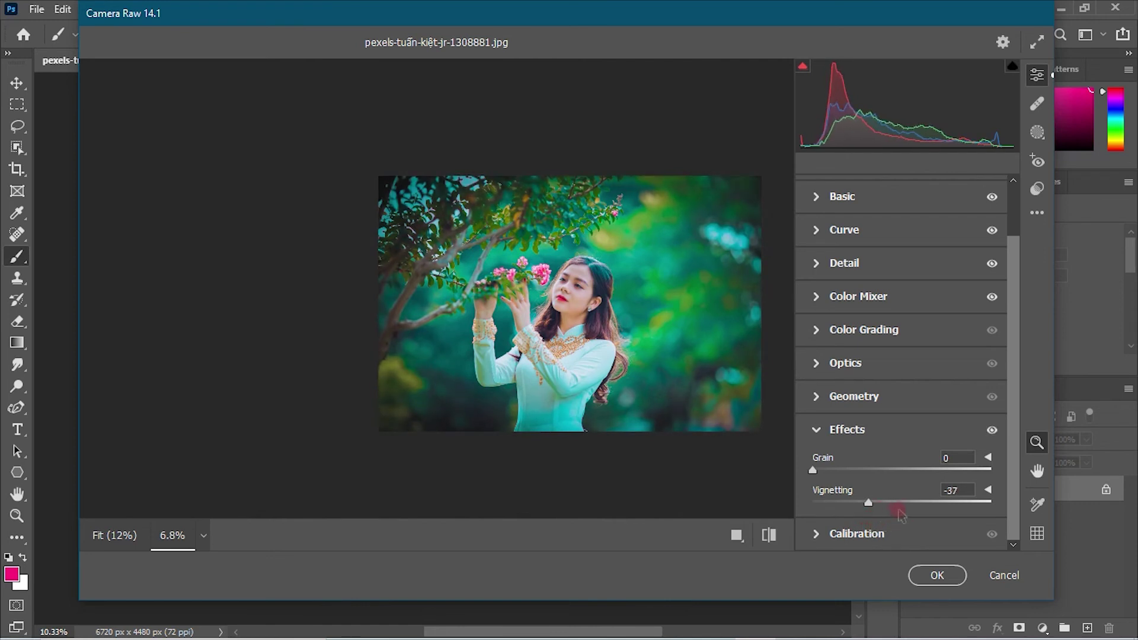
Expand Calibration and commit the Camera Raw grade to the Background layer with OK
left_click(818, 534)
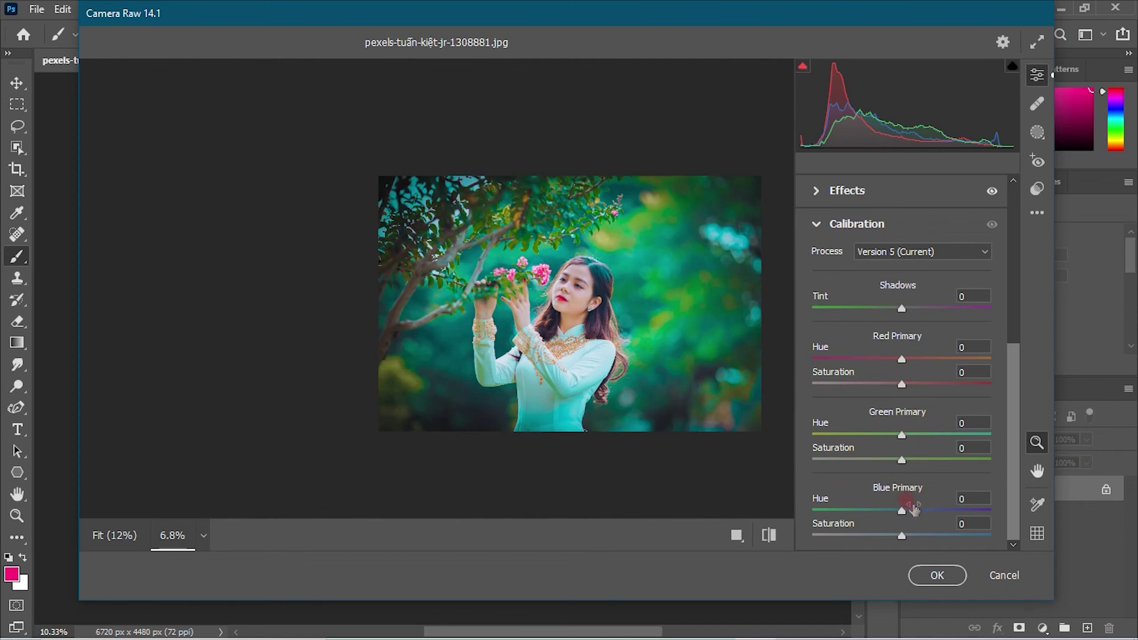
left_click(937, 578)
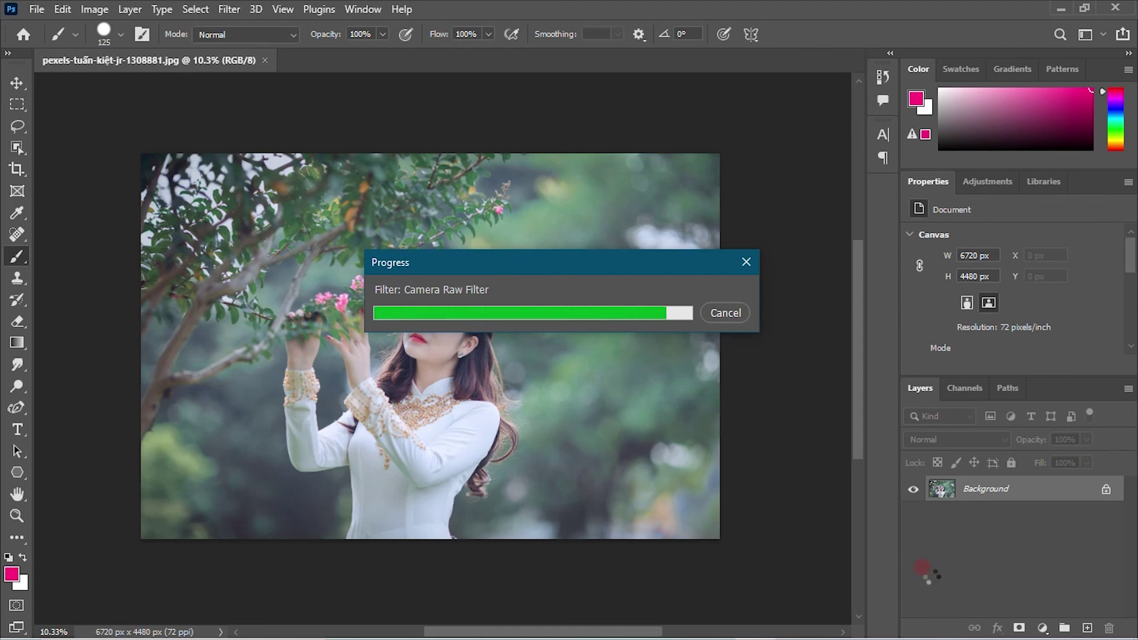
Undo the stray pink brush dot on her hair and switch to the Move tool
left_click(397, 378)
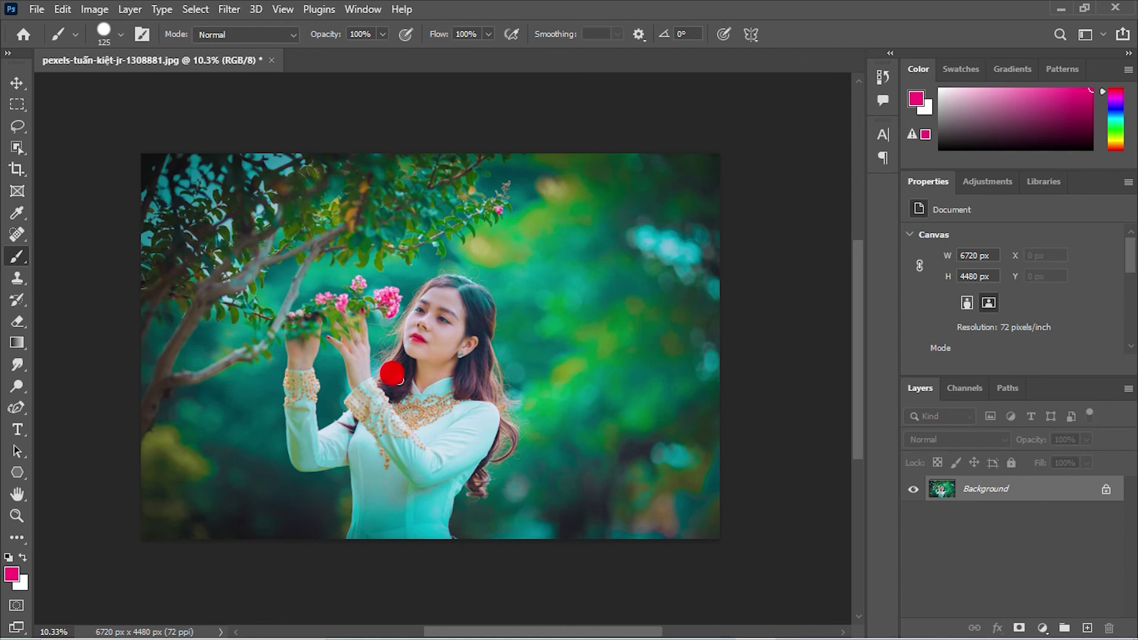
key("ctrl+z")
left_click(17, 83)
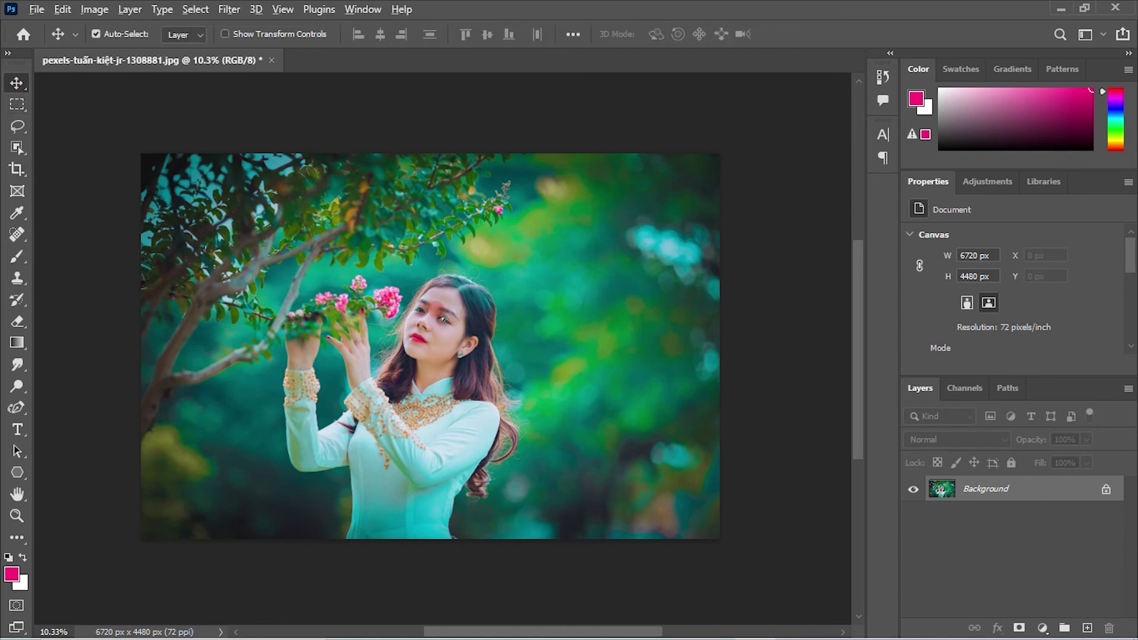
Zoom in on the hair to check that the dot is gone
scroll(417, 320, "up", 1)
scroll(419, 330, "up", 1)
scroll(423, 339, "up", 1)
scroll(426, 343, "up", 1)
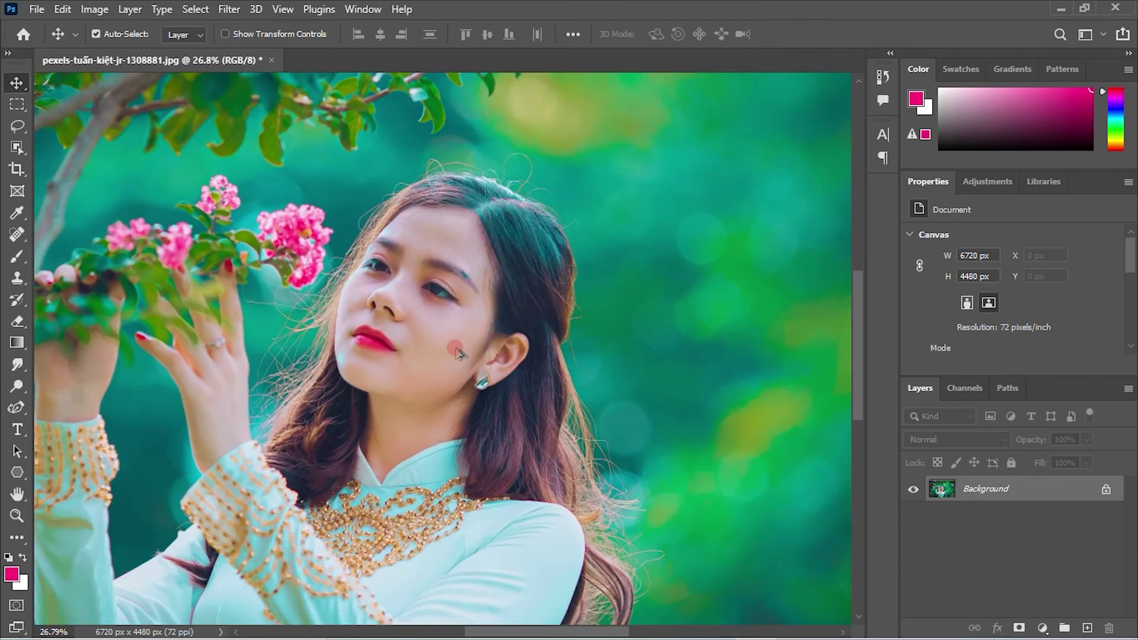
scroll(421, 343, "down", 1)
scroll(408, 342, "down", 2)
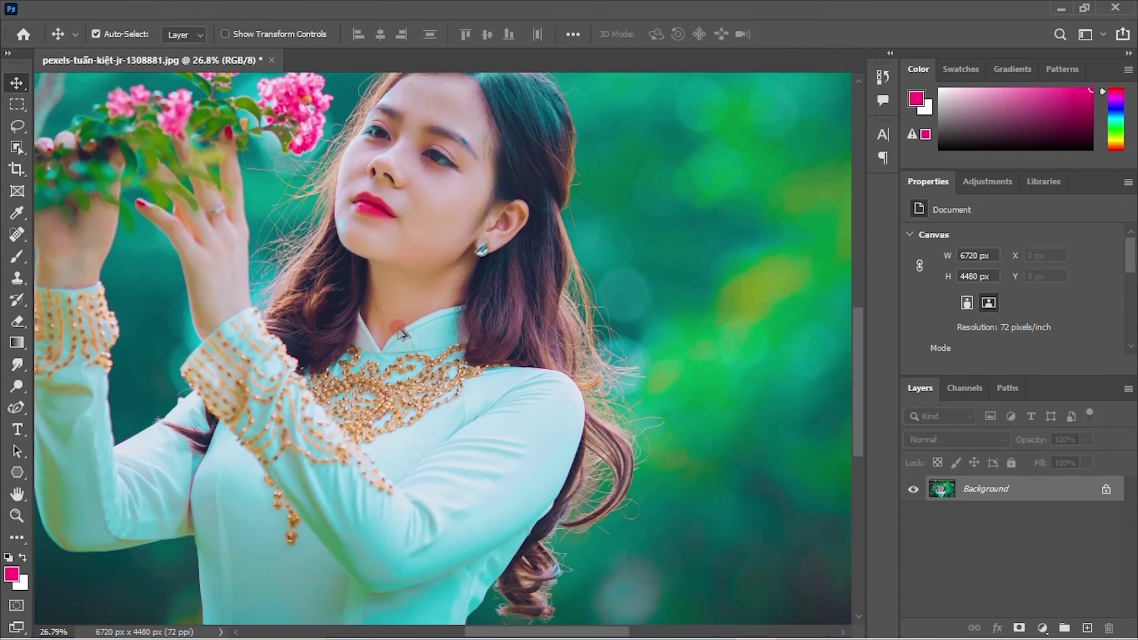
scroll(397, 342, "down", 1)
scroll(235, 279, "up", 1)
scroll(383, 290, "up", 1)
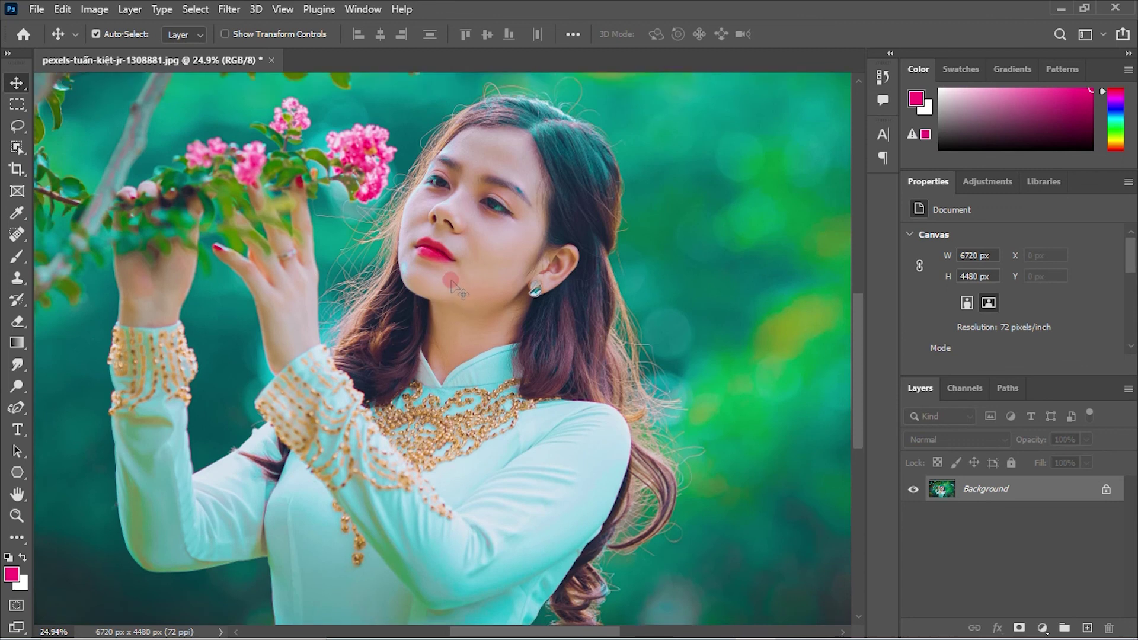
scroll(508, 326, "up", 1)
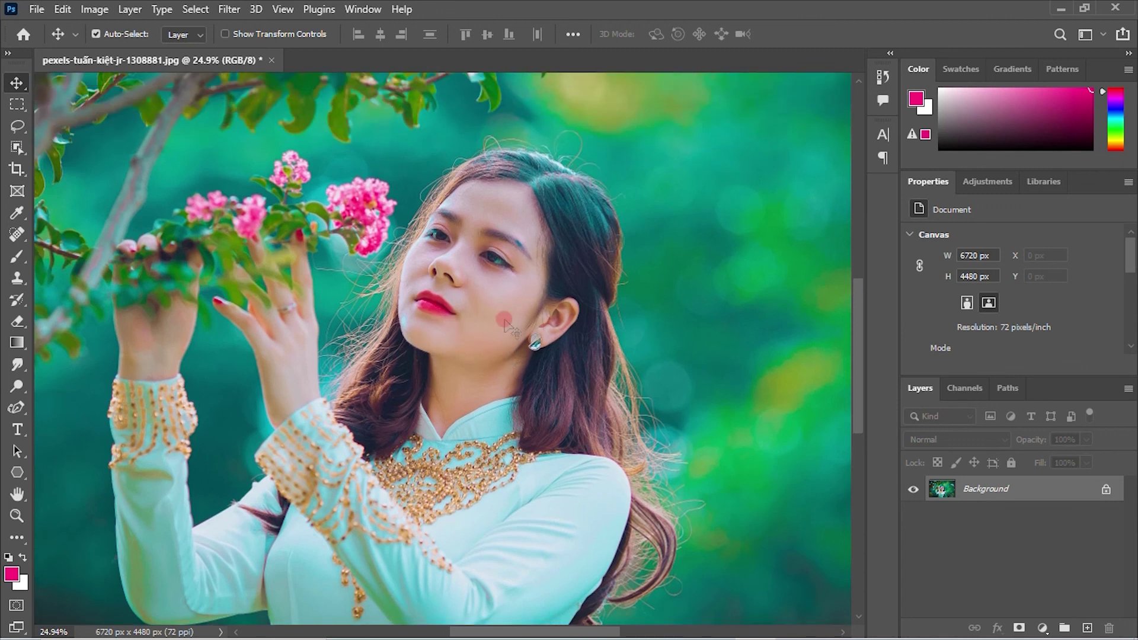